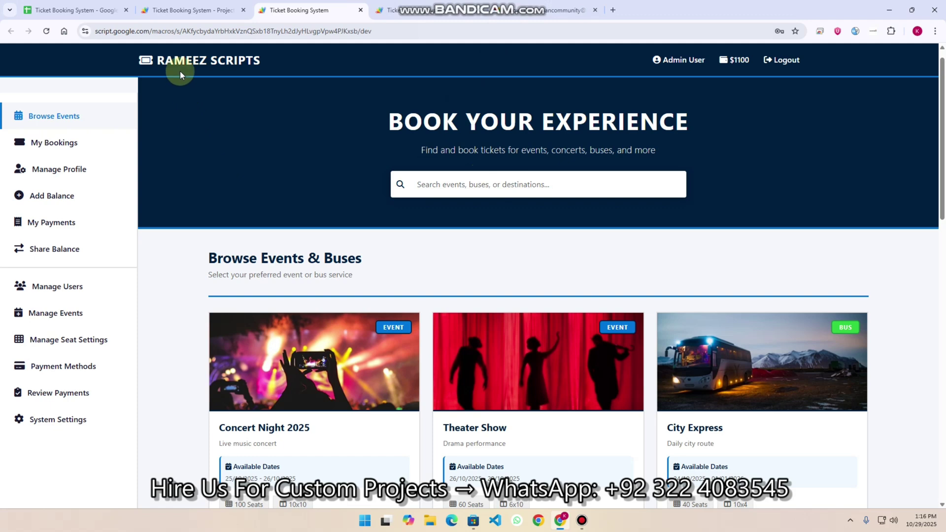
- Review account roles and balances on the Users sheet, then bring up the Code.gs script
click(73, 9)
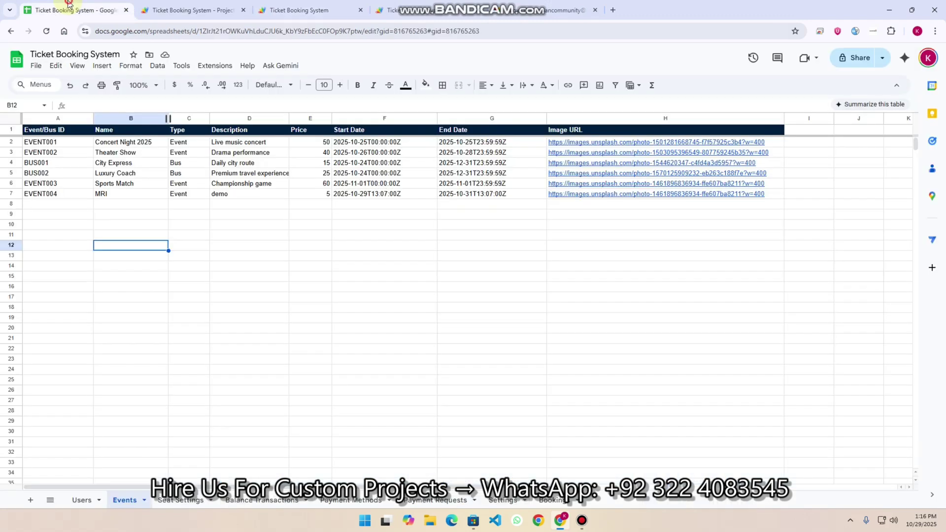
click(81, 502)
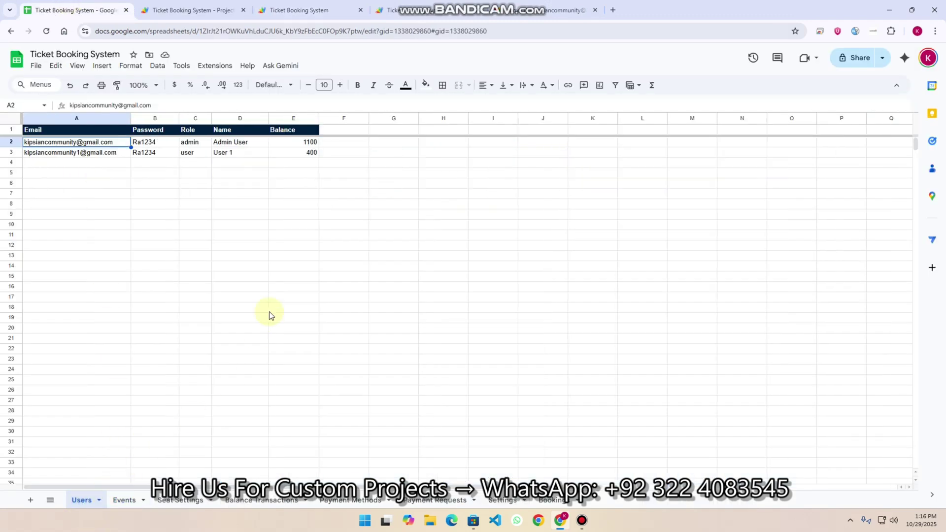
click(197, 7)
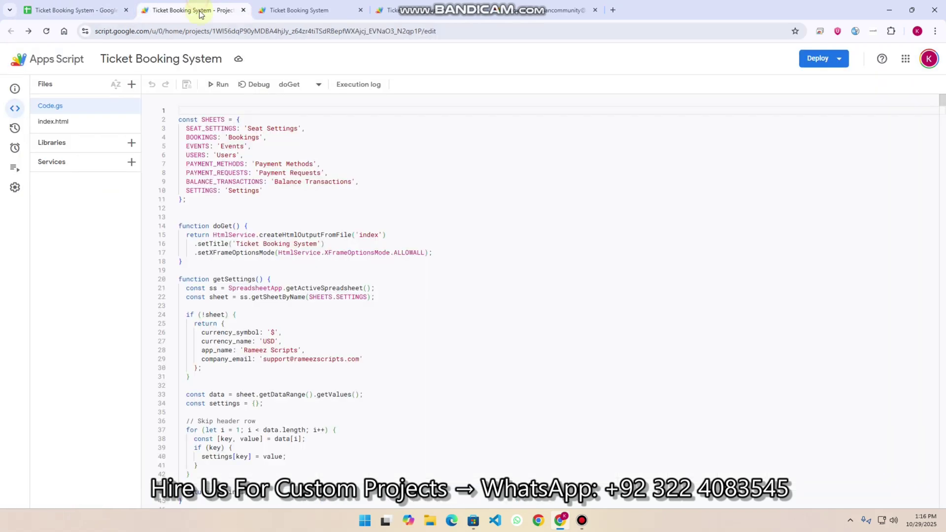
- Return to the Ticket Booking System's Browse Events & Buses page
click(307, 4)
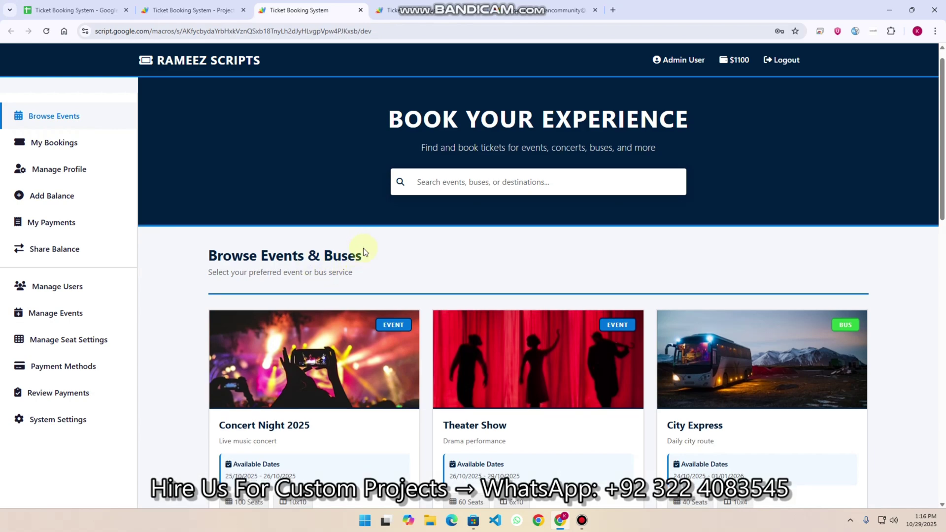
- Start a Luxury Coach booking for 29 October and try an already booked seat
scroll(362, 248, down, 8)
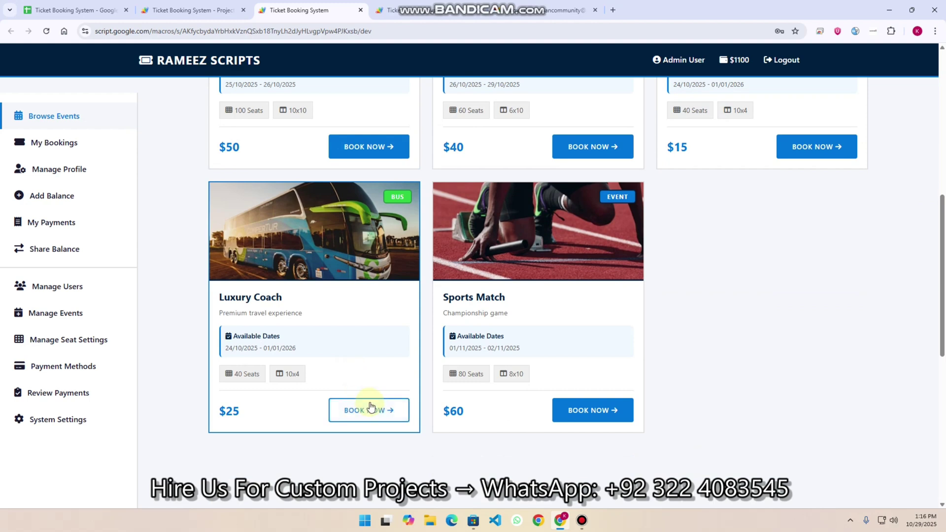
click(371, 408)
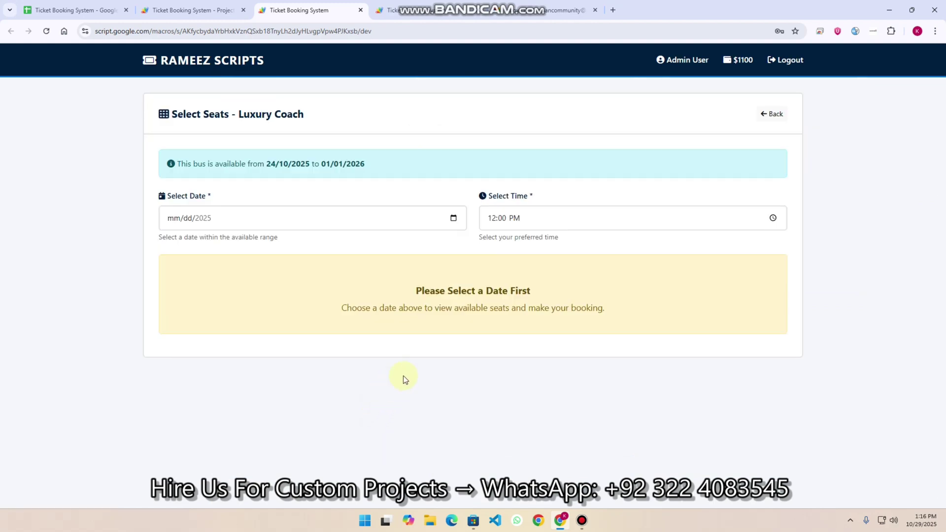
click(452, 218)
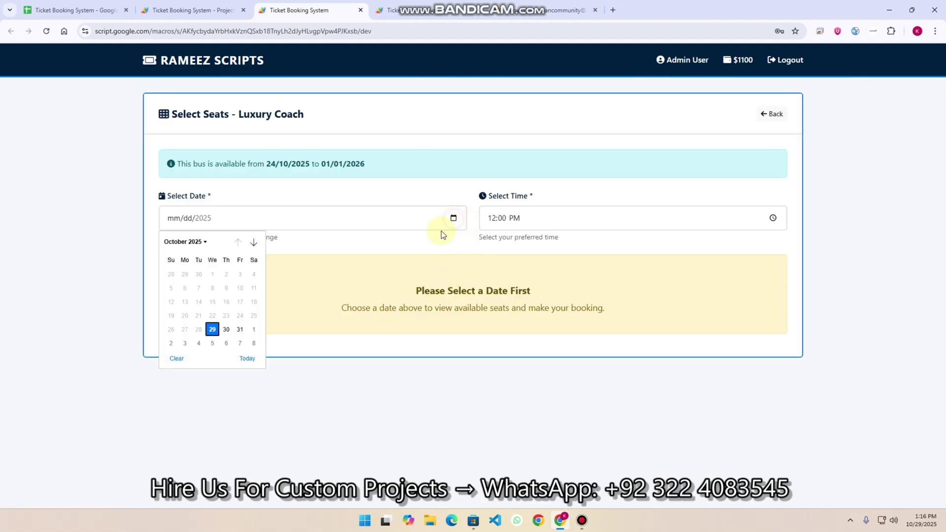
click(212, 329)
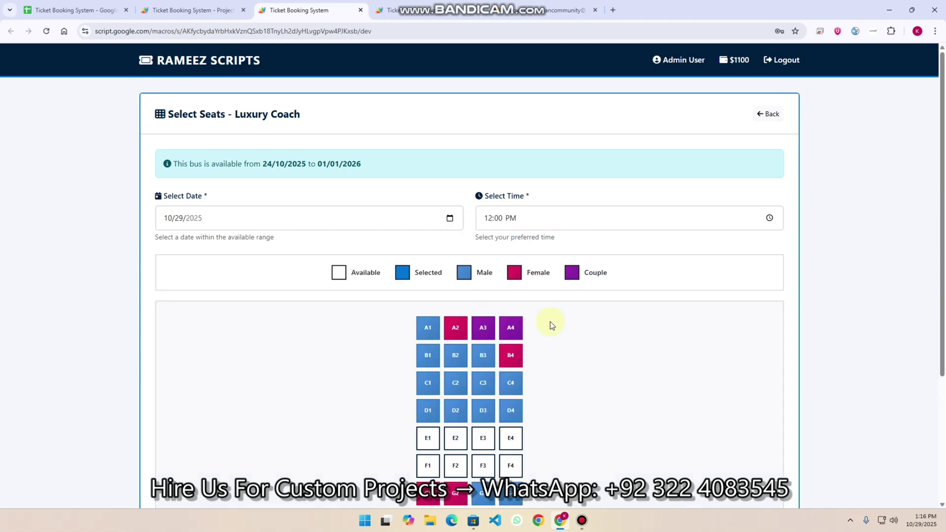
scroll(549, 325, down, 3)
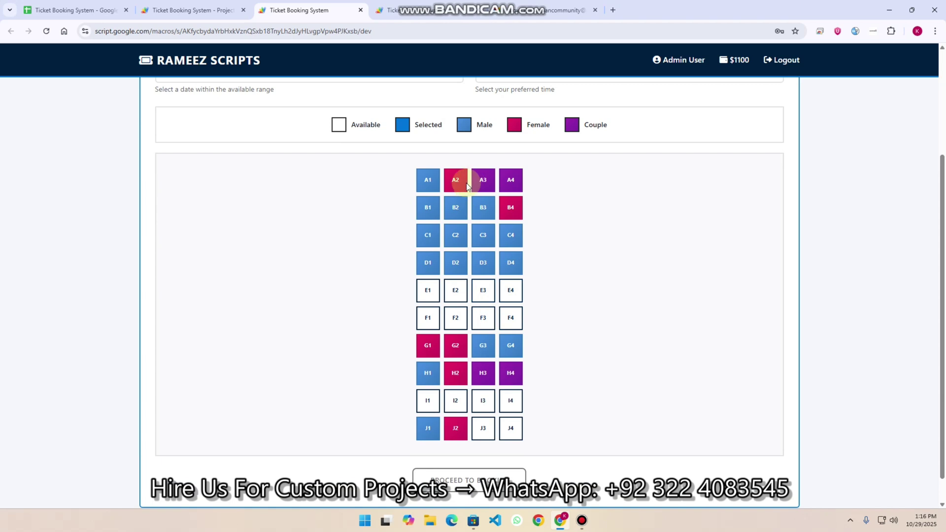
click(511, 209)
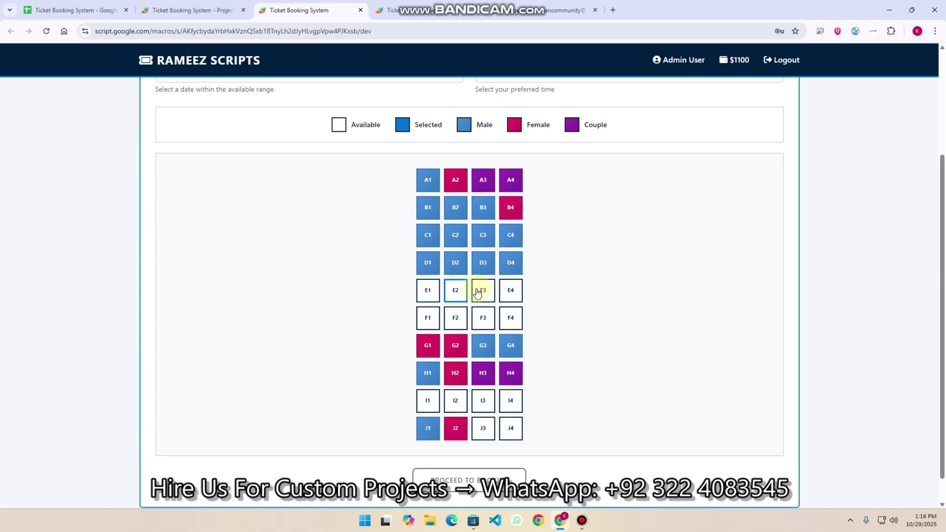
- Try 30 October, check the bus's available date range, then return to 29 October
scroll(481, 300, up, 3)
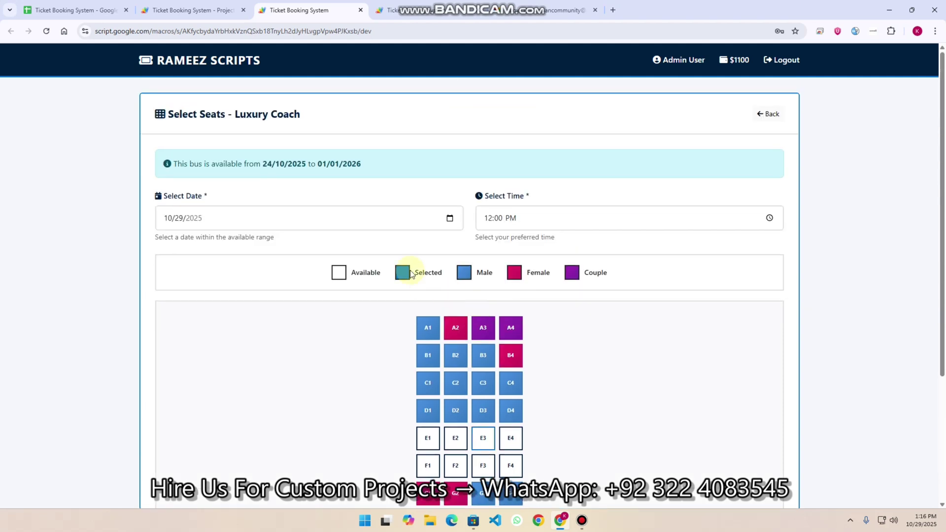
click(450, 217)
click(221, 329)
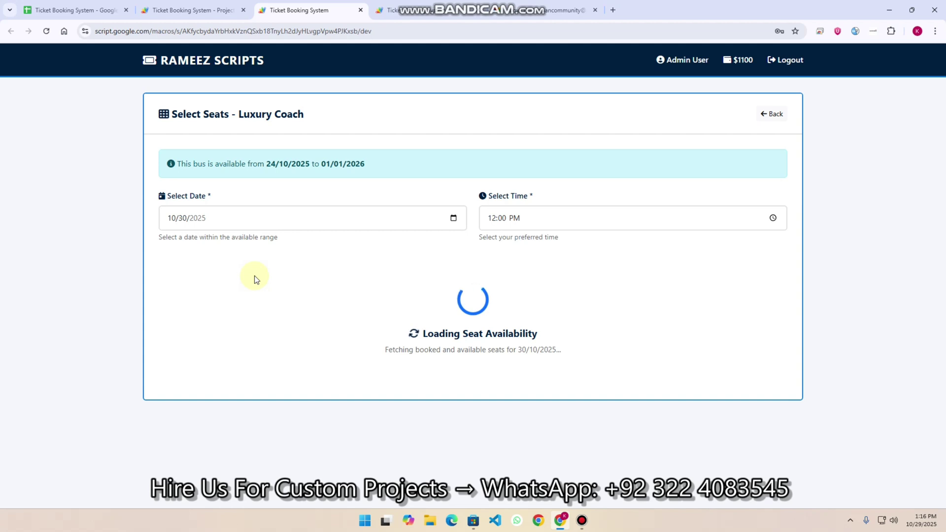
scroll(468, 307, down, 4)
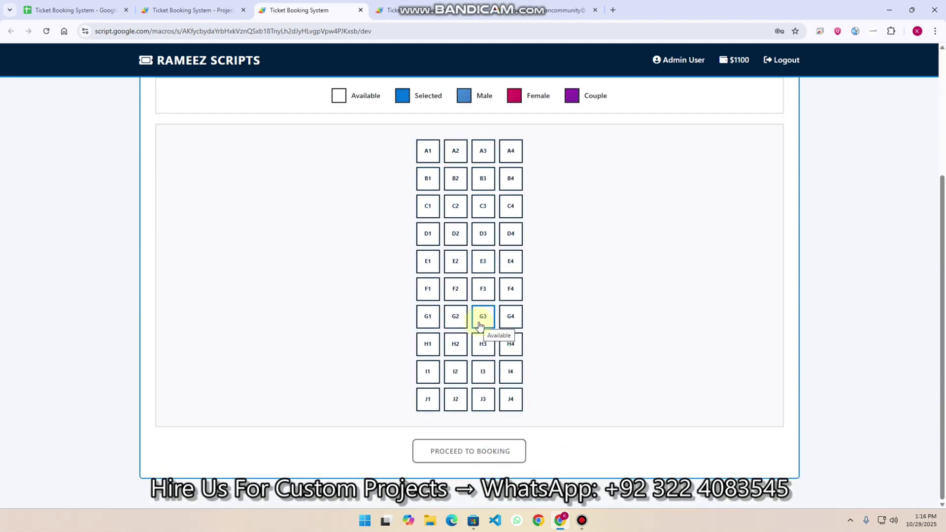
scroll(480, 326, up, 4)
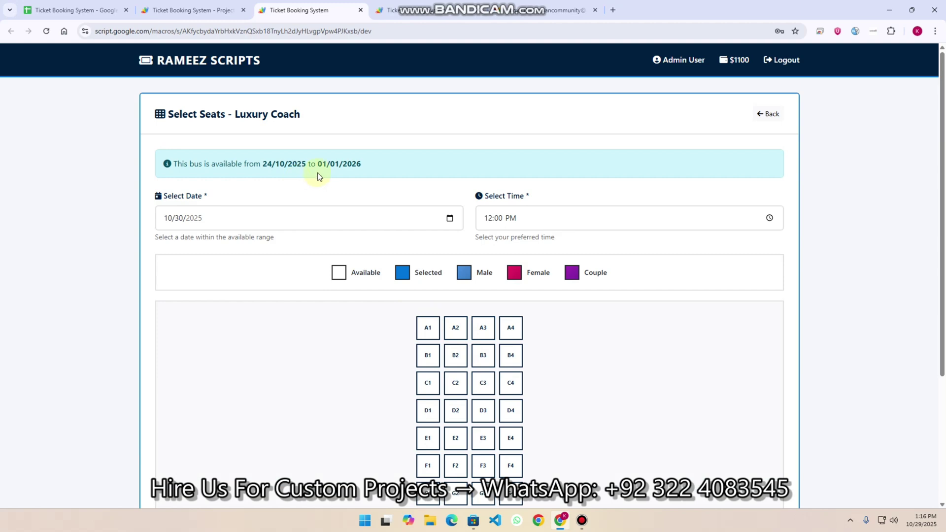
drag(365, 164, 262, 162)
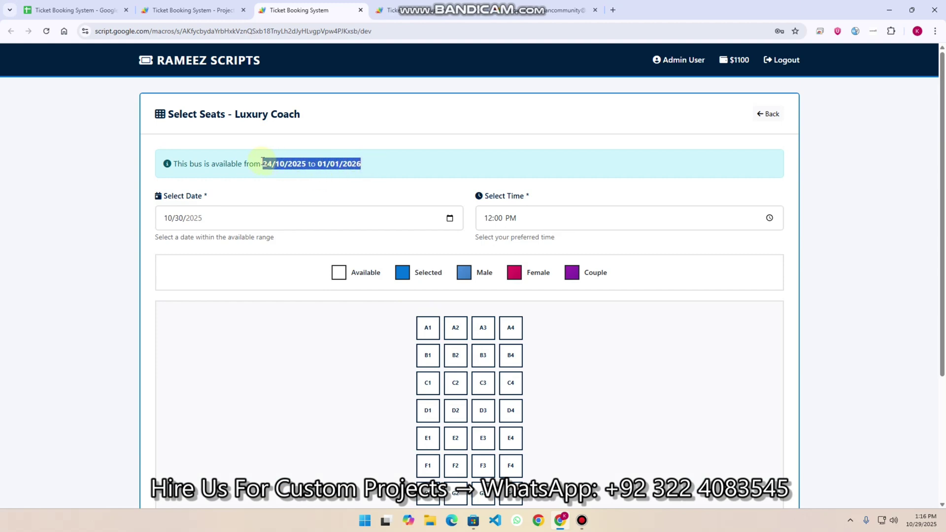
click(450, 221)
click(212, 327)
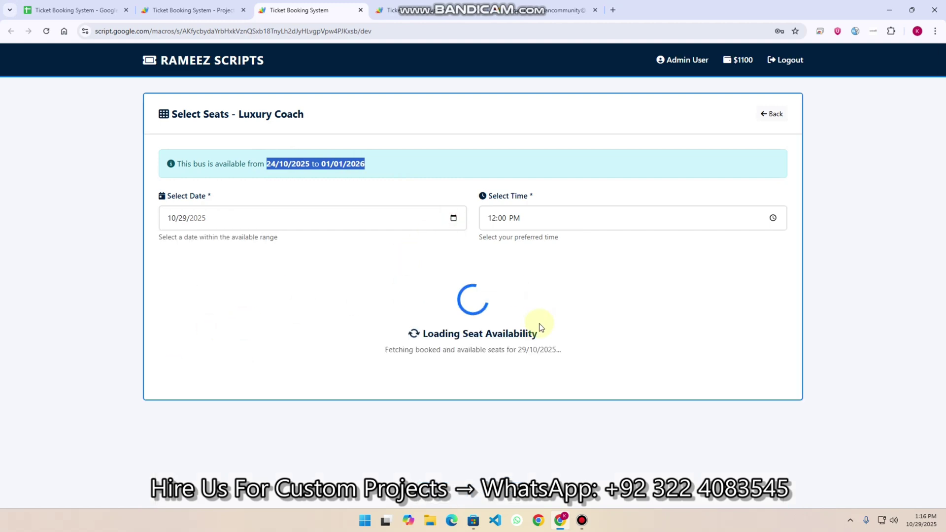
- Select seats J3 and J4 on the Luxury Coach for a $50 total
scroll(540, 326, down, 4)
click(487, 403)
click(507, 398)
scroll(508, 416, down, 1)
- Book seats J3 and J4 as Female with the saved phone number, and confirm
click(484, 452)
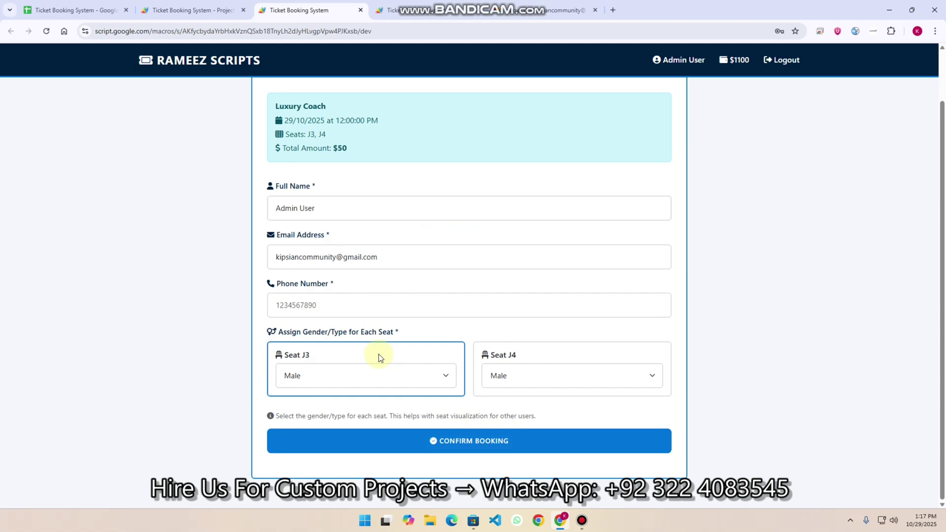
click(421, 375)
click(300, 409)
click(563, 376)
click(537, 411)
click(320, 305)
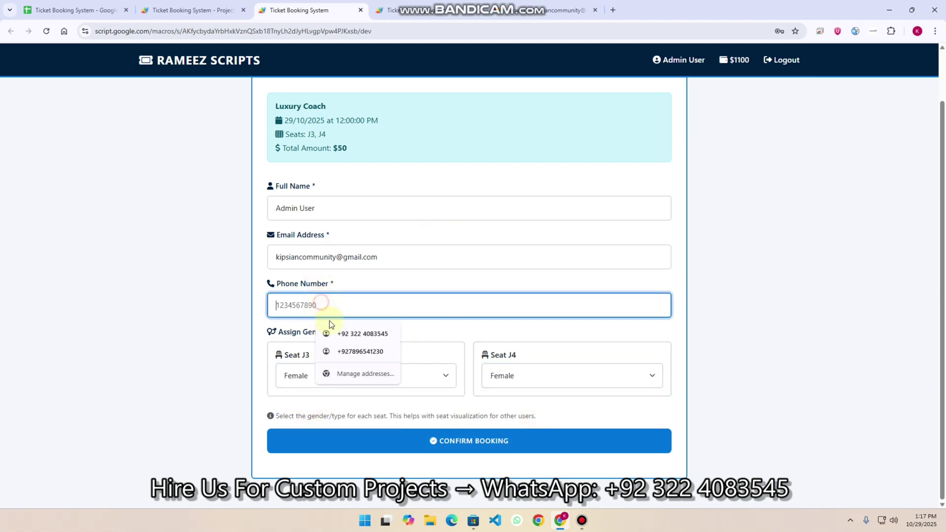
click(343, 334)
click(462, 445)
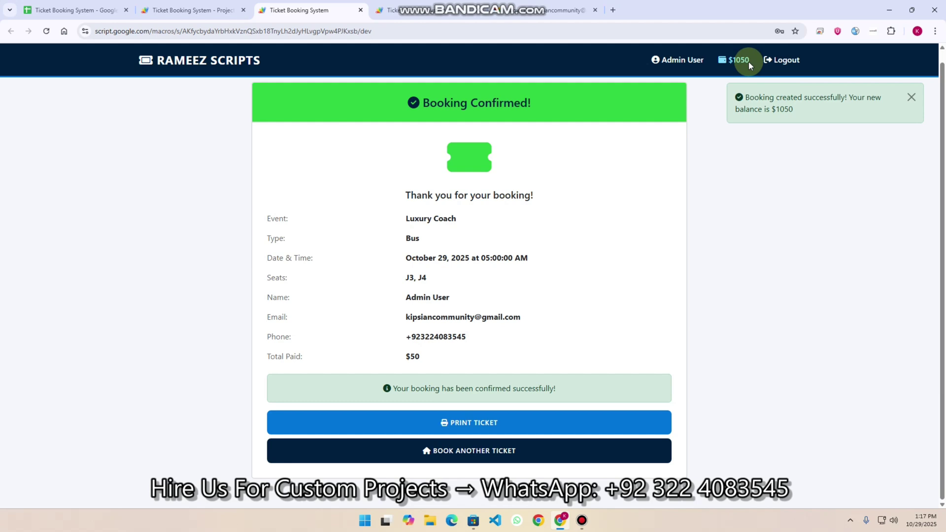
- Dismiss the success message, check the Gmail inbox, and go to Book Another Ticket
click(911, 98)
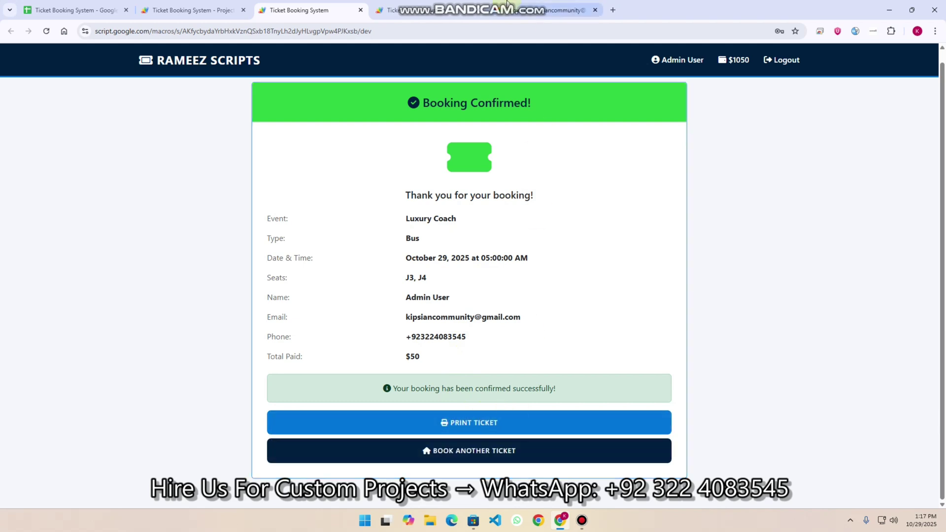
click(389, 10)
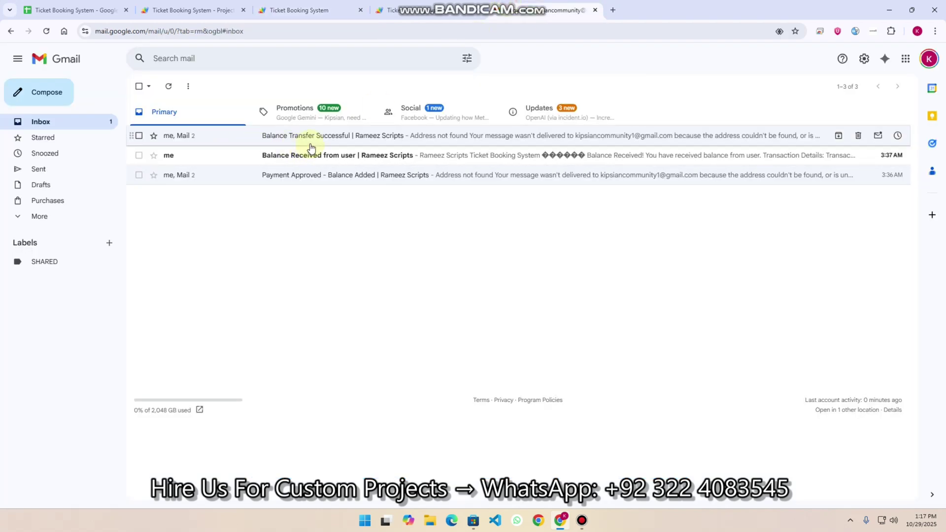
click(296, 10)
click(481, 450)
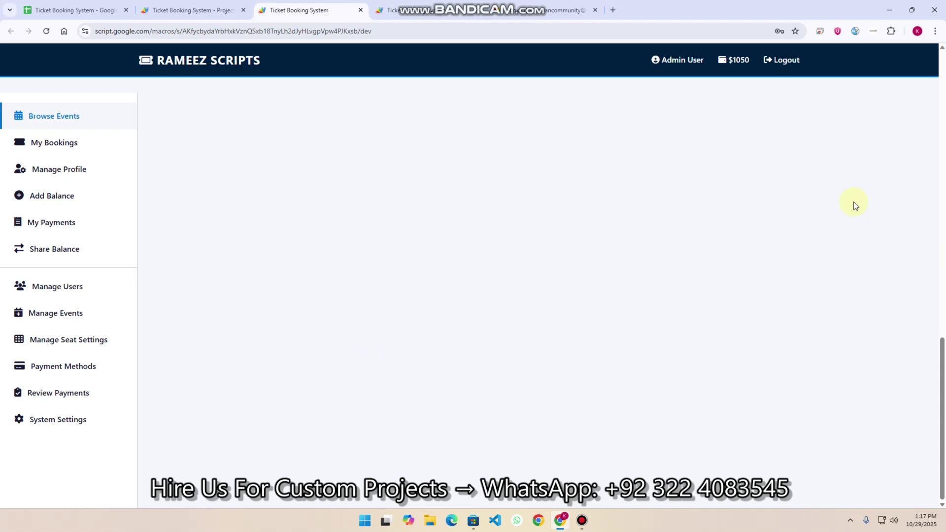
click(74, 125)
scroll(473, 212, up, 6)
scroll(488, 215, up, 5)
scroll(488, 214, down, 2)
scroll(444, 197, up, 2)
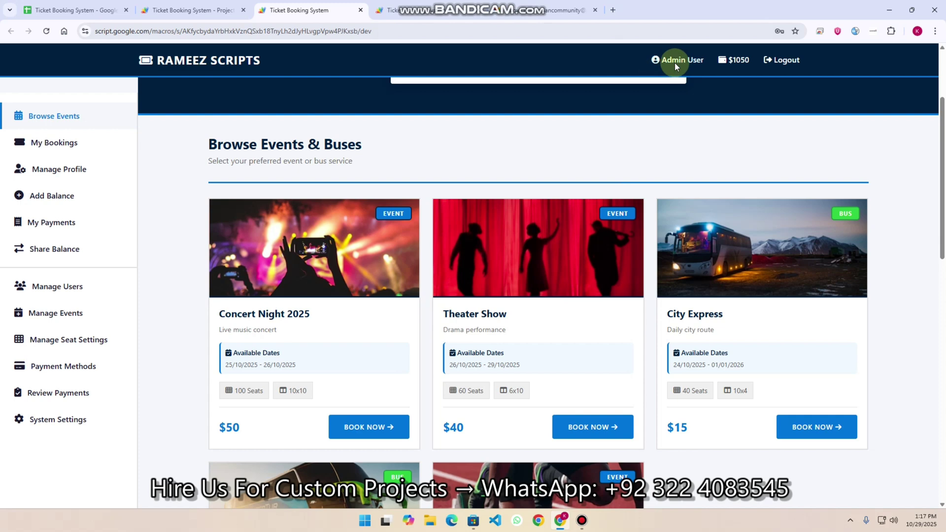
mouse_move(525, 5)
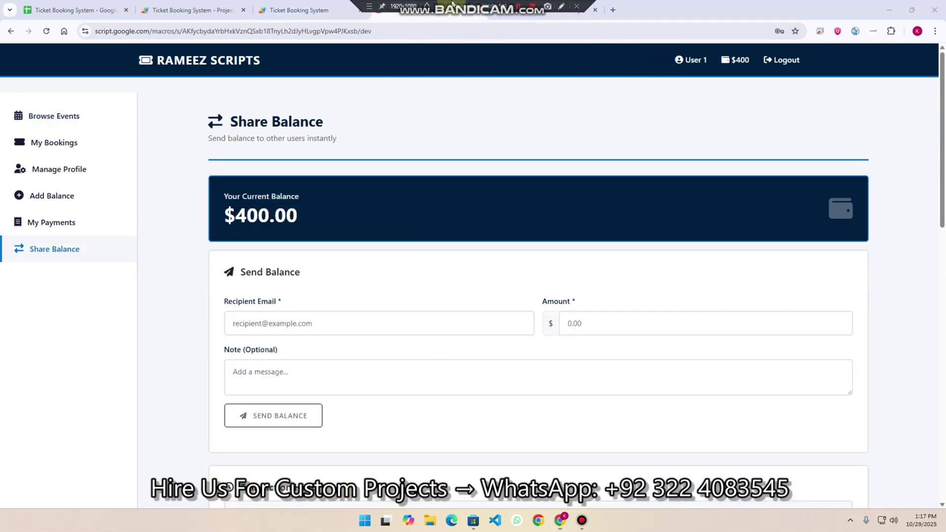
click(58, 118)
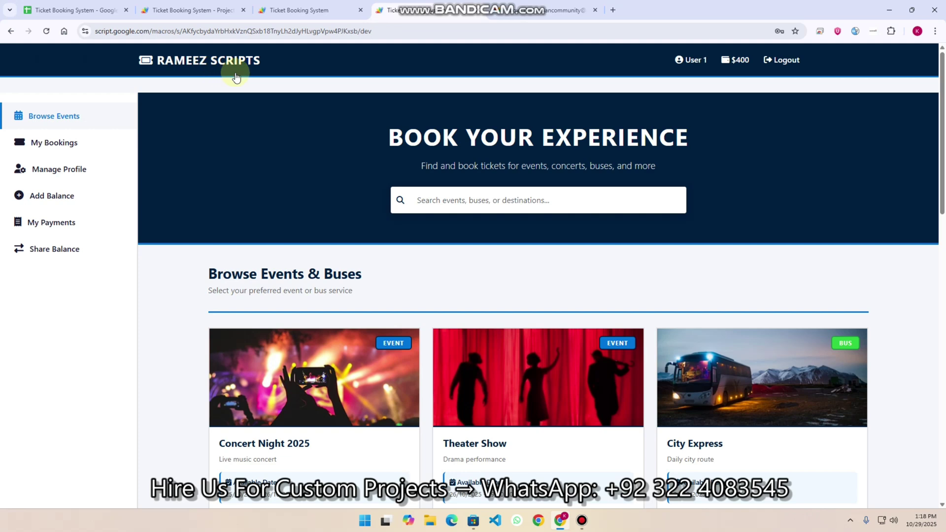
click(316, 10)
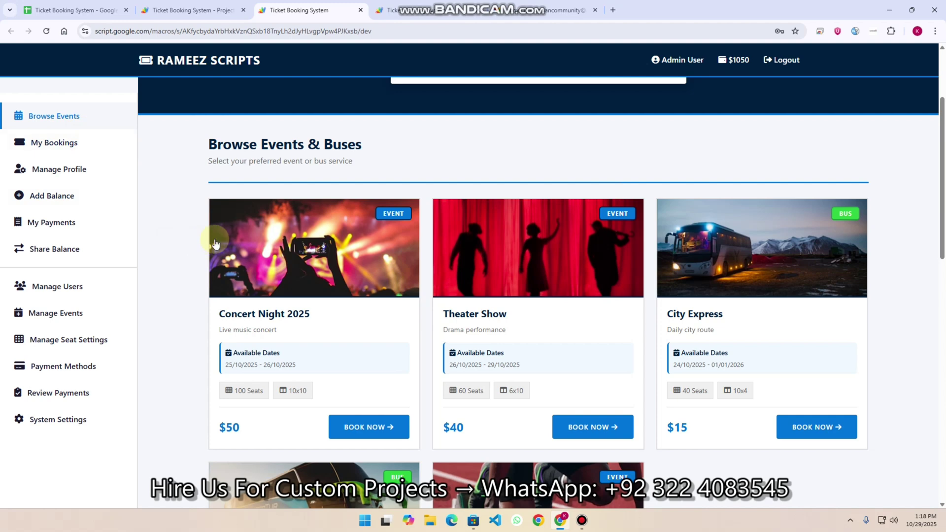
- Reload the admin's booking page and check the Users sheet in the spreadsheet
click(46, 31)
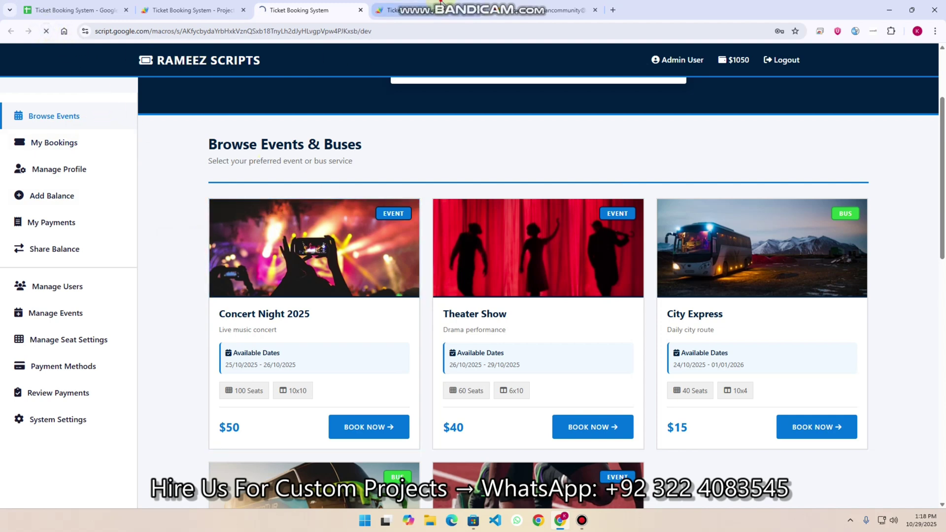
click(392, 10)
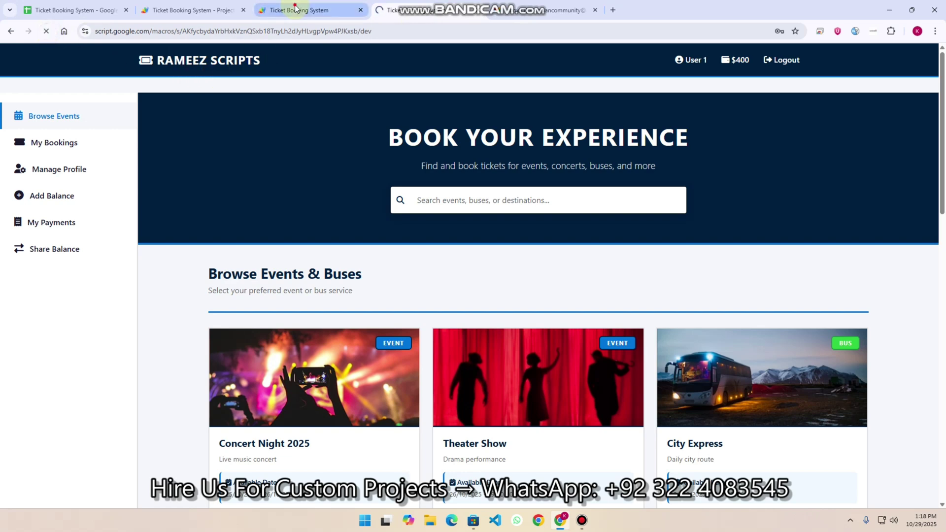
click(305, 10)
click(95, 9)
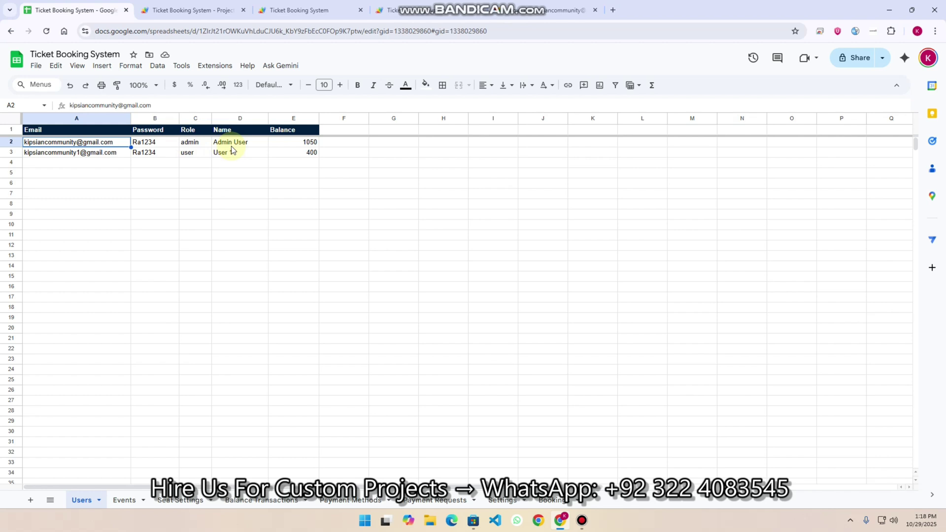
- Sign in to the booking app as the admin using the saved login
click(313, 7)
click(442, 291)
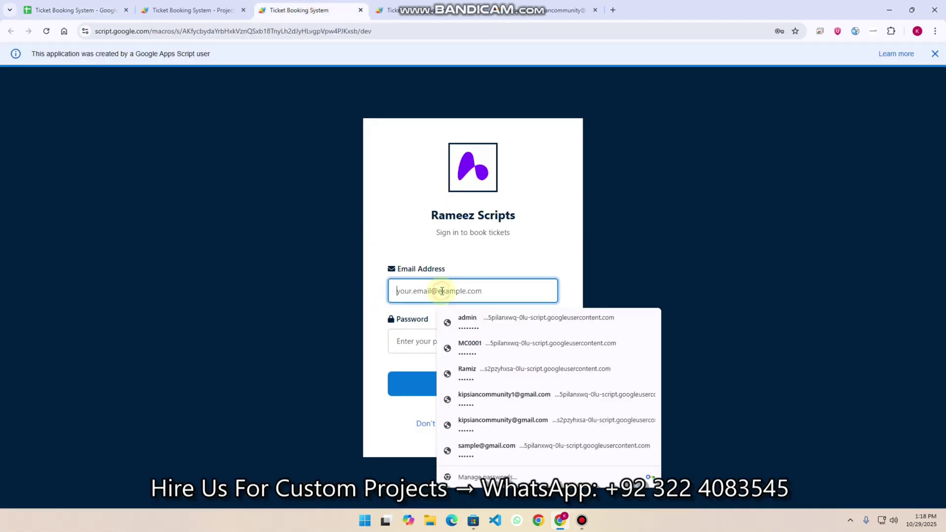
click(493, 424)
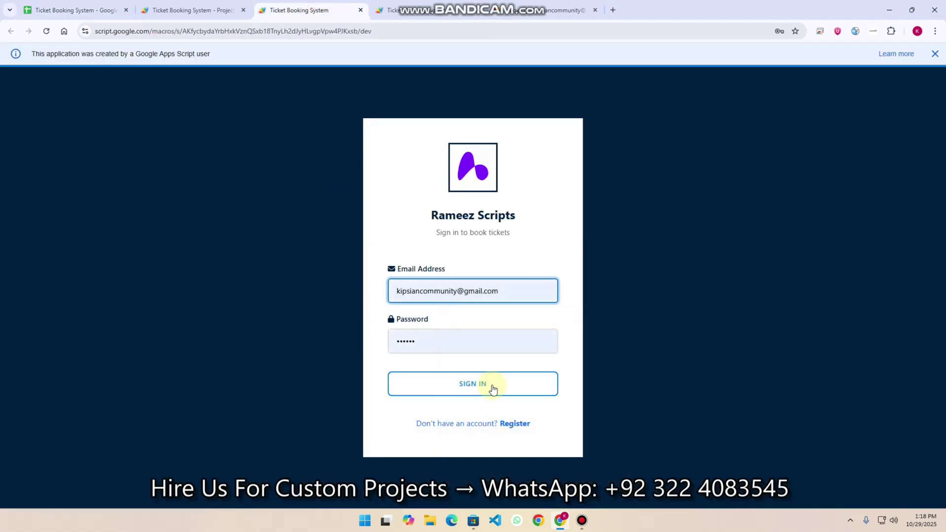
click(514, 424)
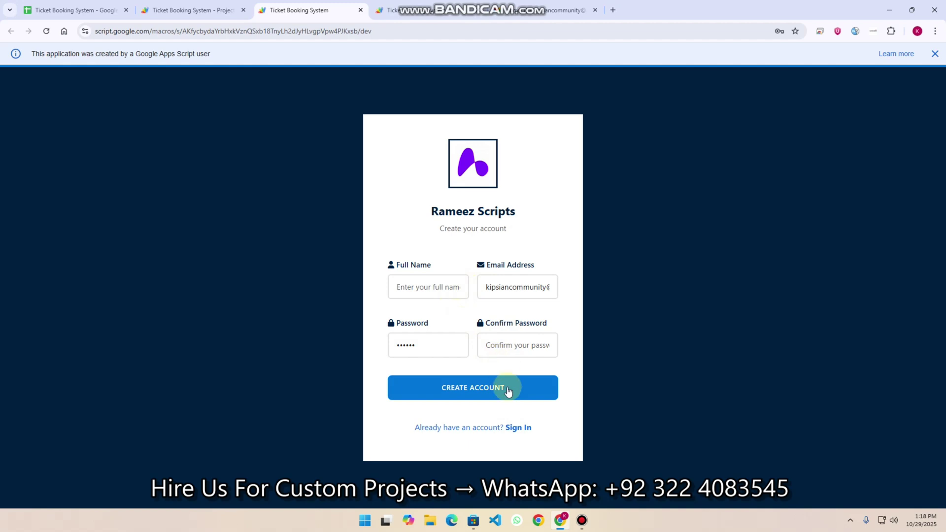
click(526, 427)
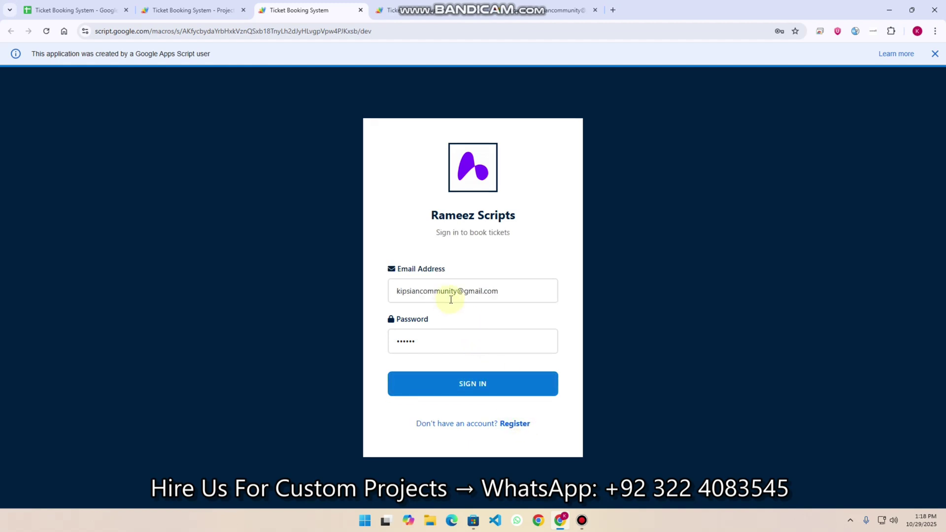
click(472, 383)
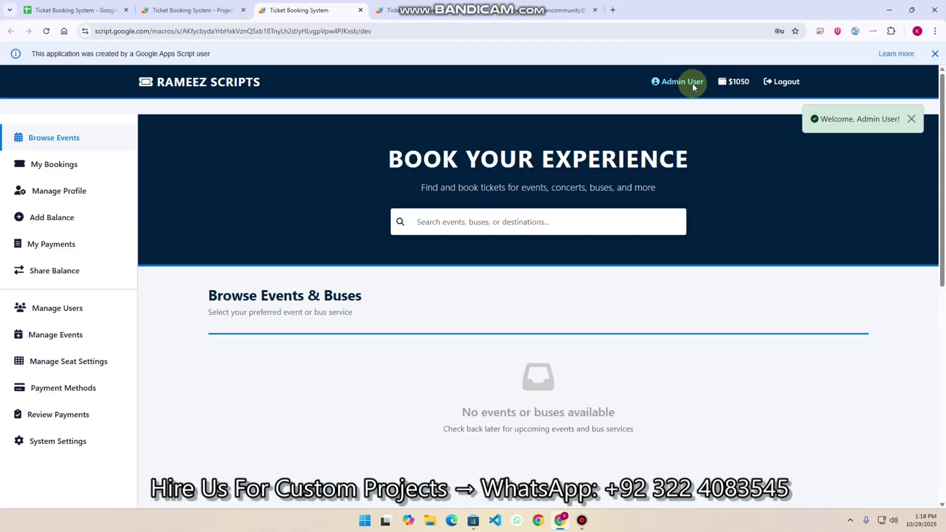
- Refresh the page and return to the Users sheet showing balances 1050 and 400
scroll(680, 212, down, 2)
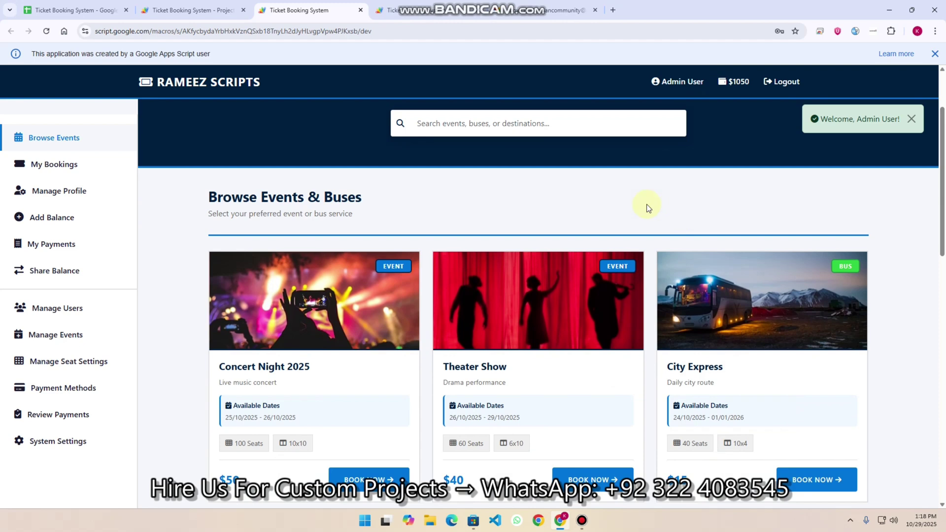
key(F5)
click(136, 5)
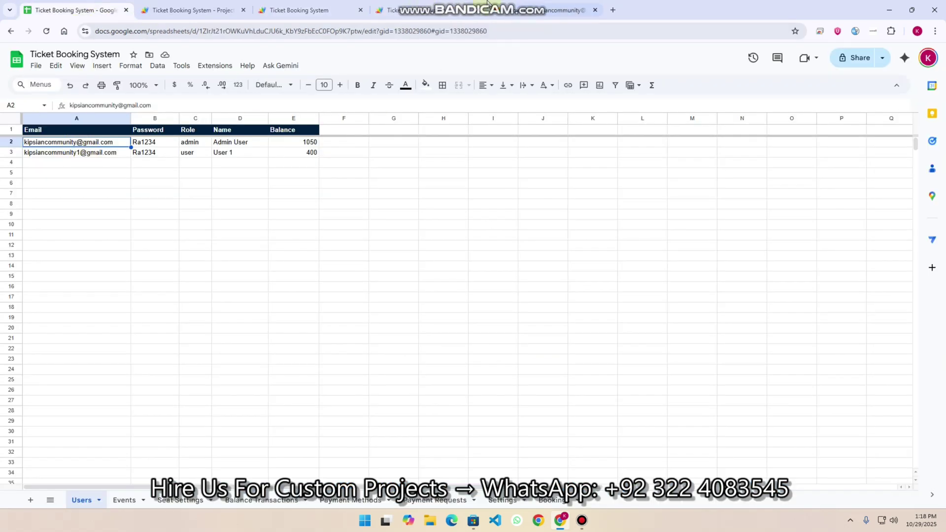
- Sign in as User 1 with the saved login and scroll through the dashboard
click(447, 14)
click(469, 283)
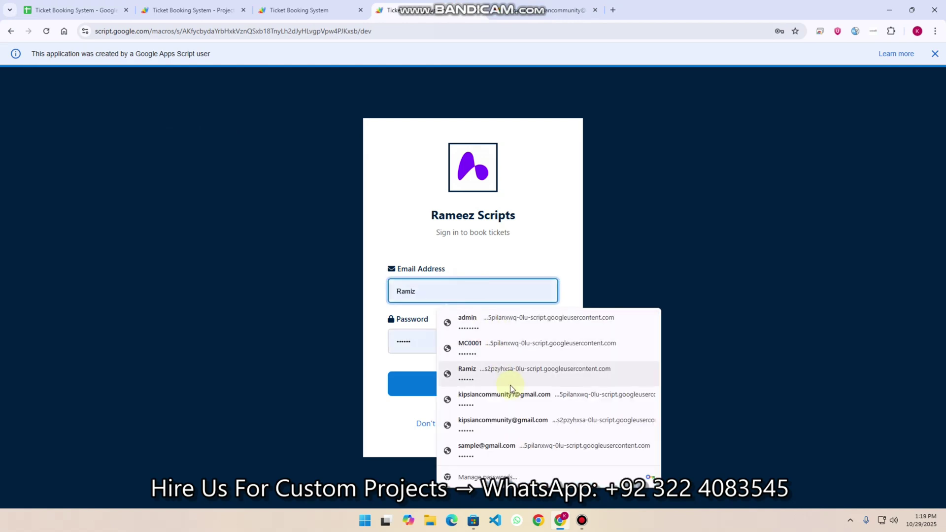
click(517, 401)
click(489, 387)
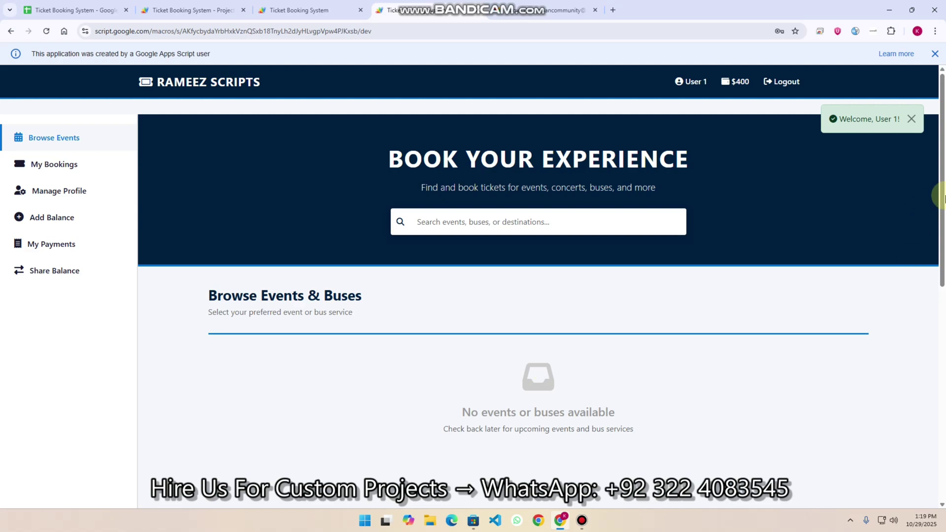
scroll(858, 205, down, 1)
scroll(858, 206, down, 9)
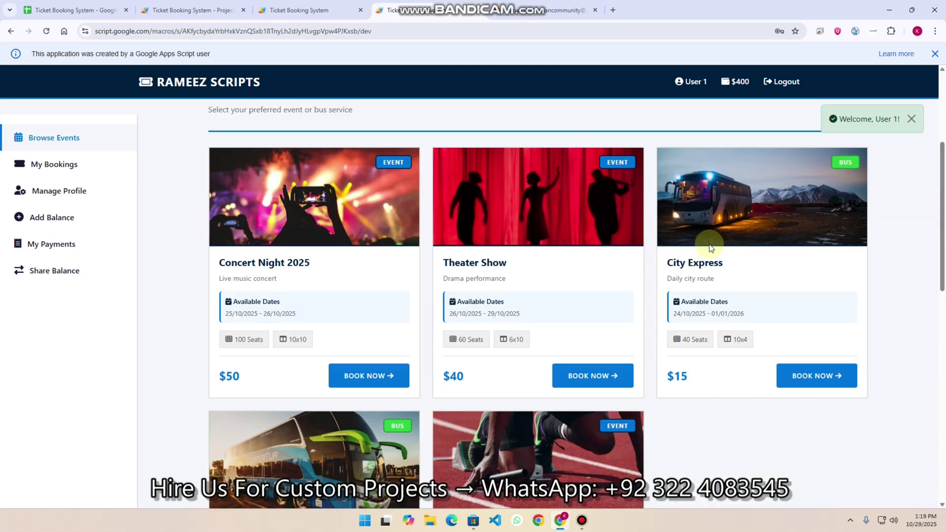
scroll(712, 257, up, 10)
- Compare both dashboards, browse User 1's events and buses, then return to the admin tab
click(303, 10)
click(446, 10)
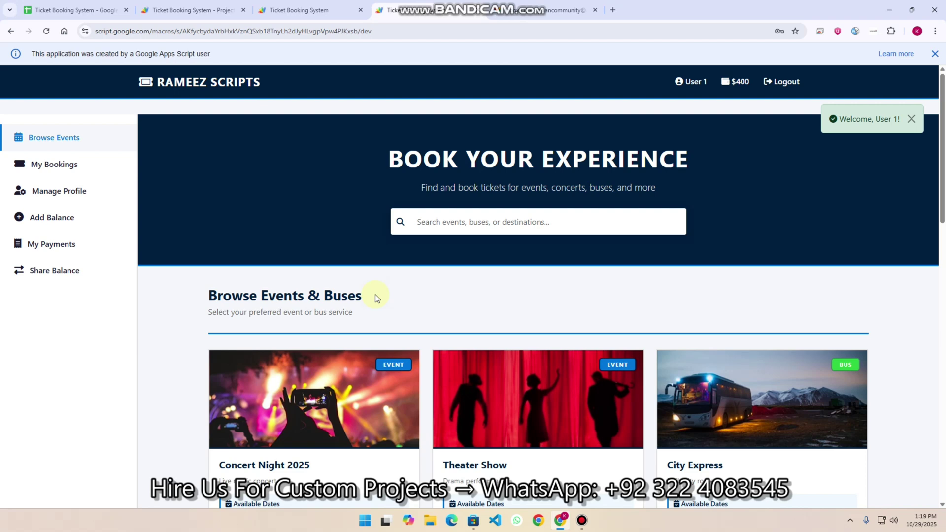
drag(371, 294, 205, 297)
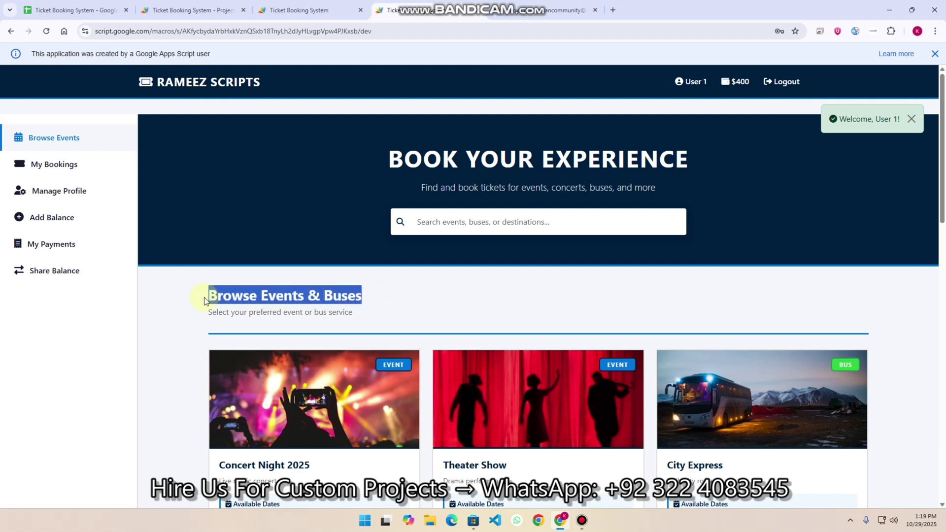
scroll(418, 313, down, 4)
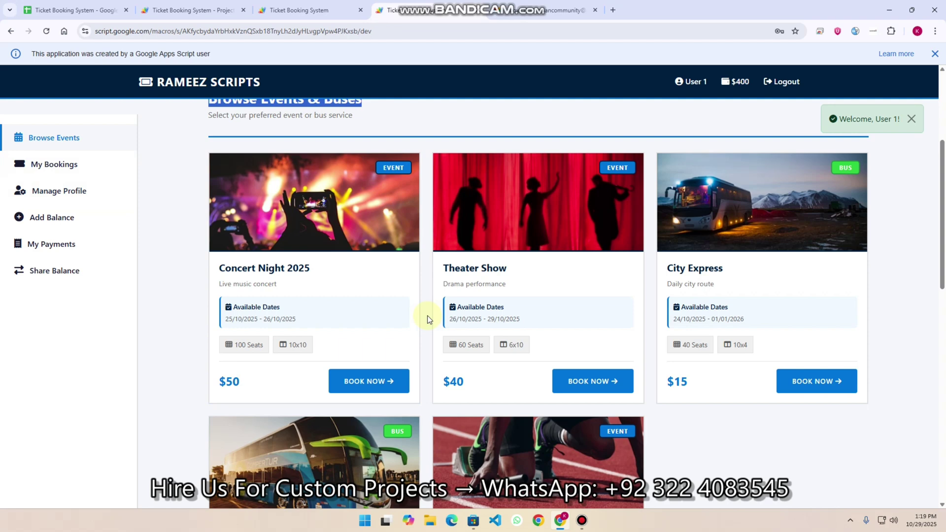
scroll(427, 317, down, 3)
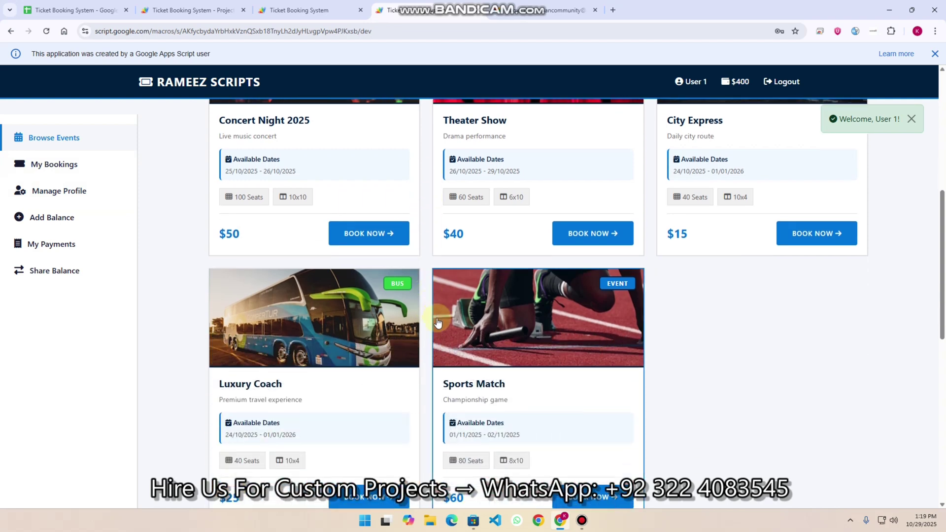
scroll(441, 322, up, 4)
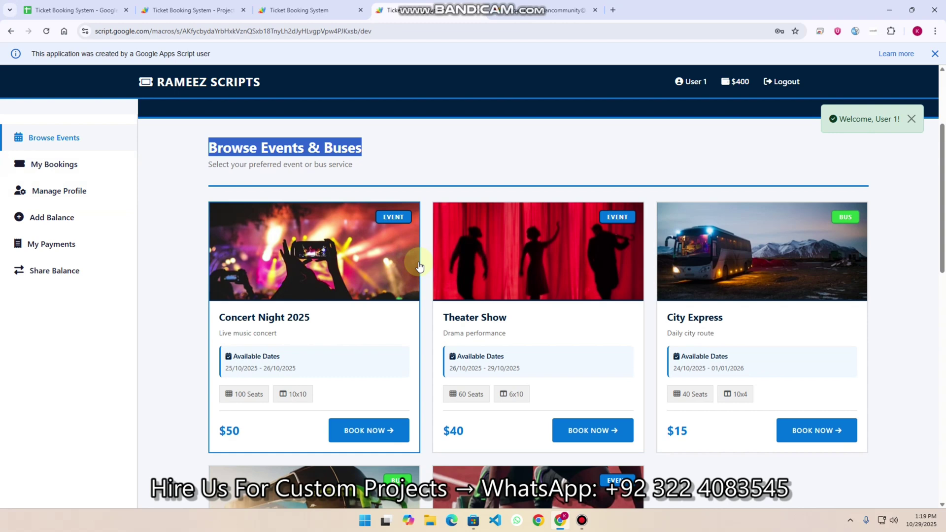
click(296, 10)
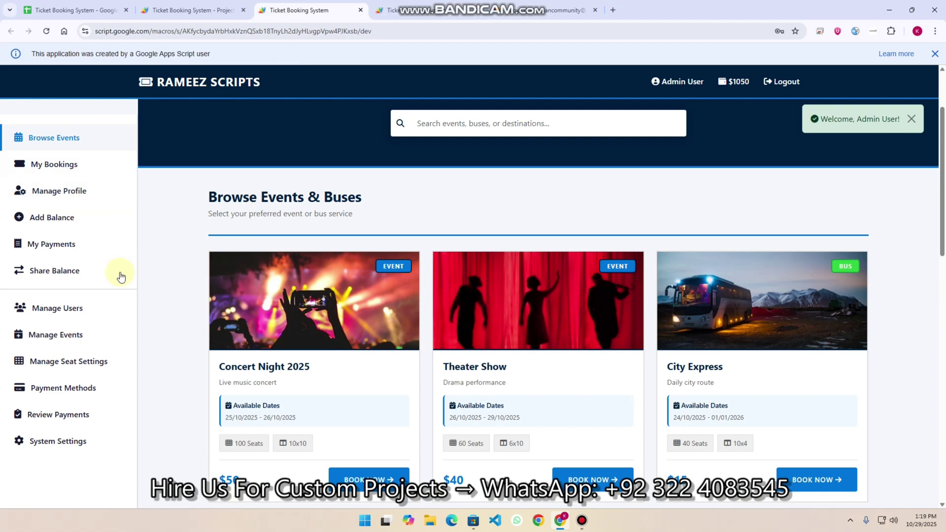
- Open Manage Events, then view the Events sheet listing five events and buses
click(82, 343)
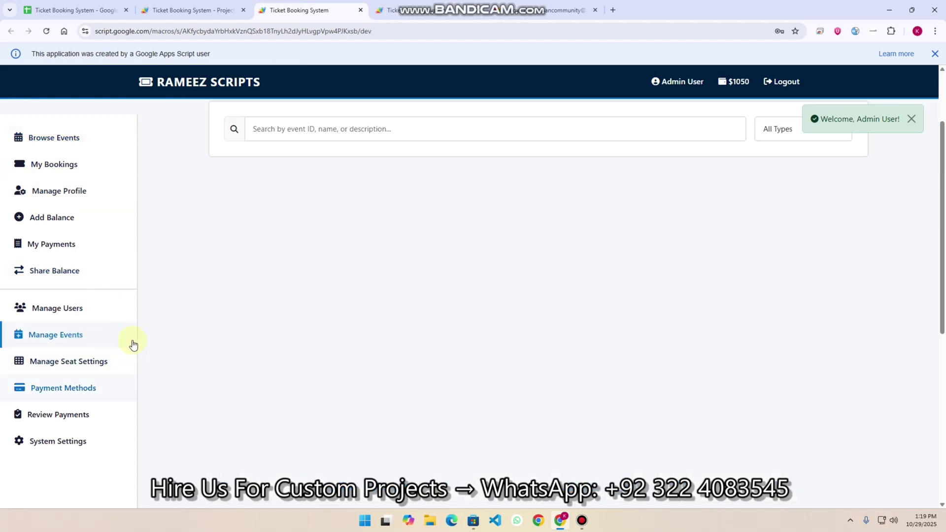
scroll(495, 247, down, 8)
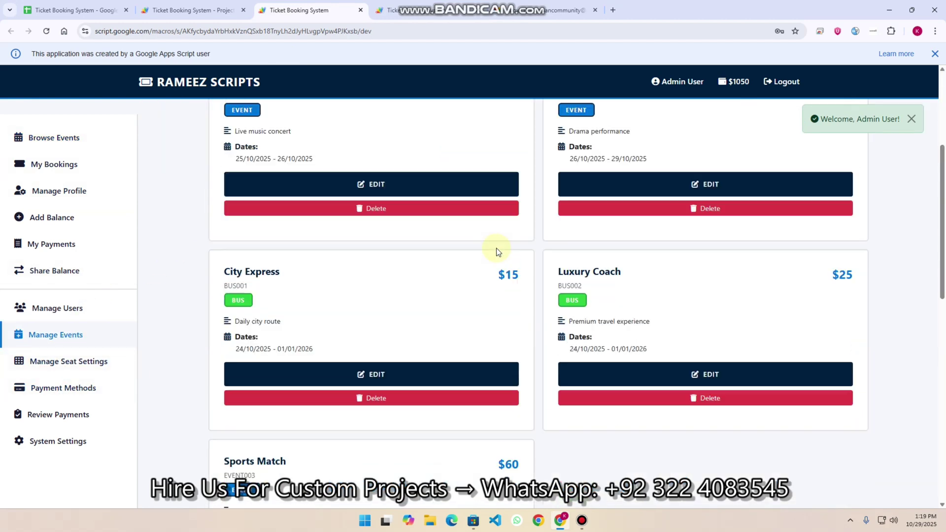
scroll(512, 266, up, 8)
click(69, 10)
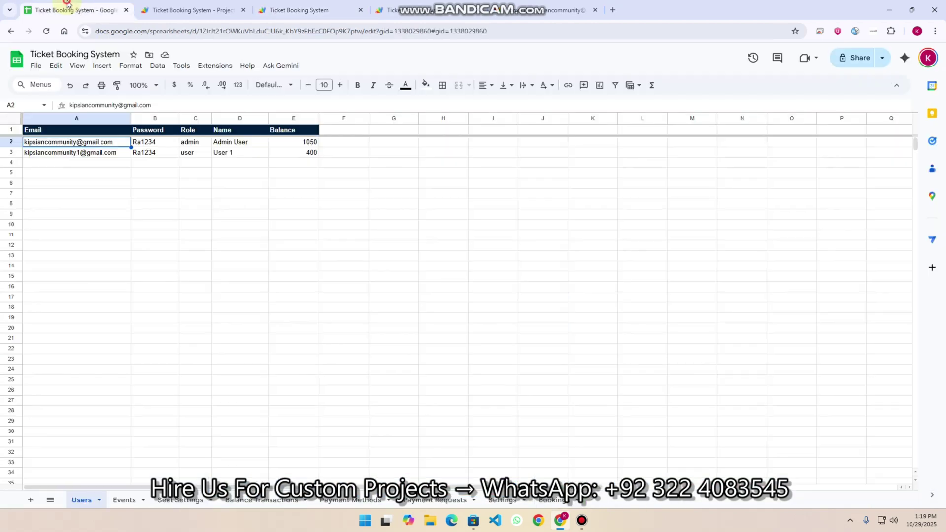
click(124, 501)
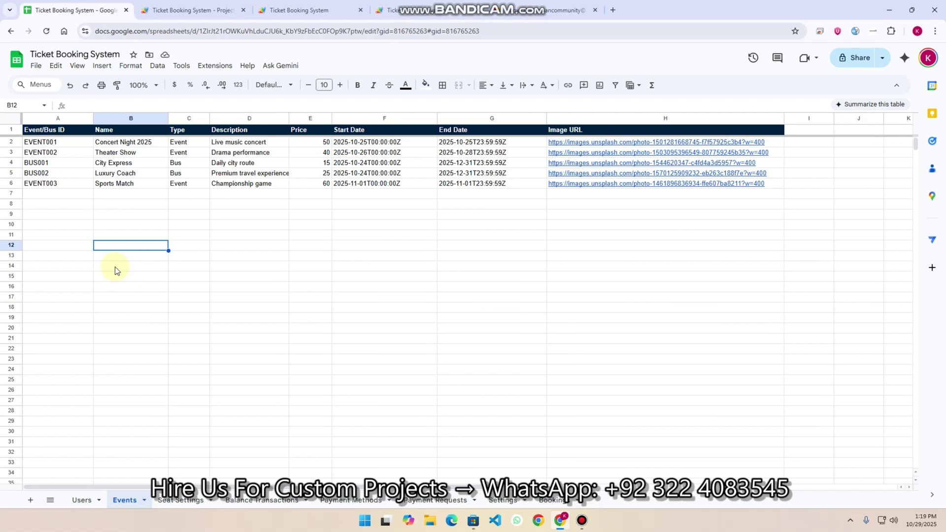
- Start a new event with ID EVENT004, type Event and price 5
click(306, 5)
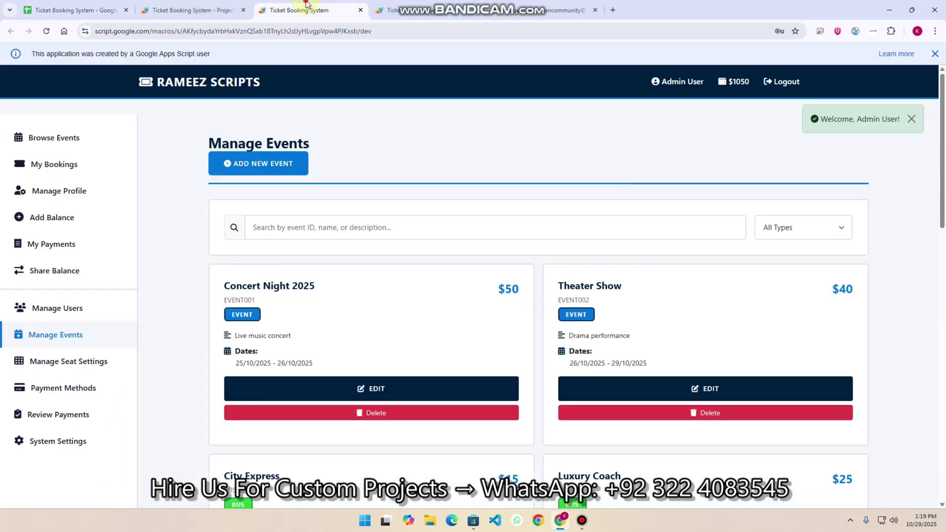
click(254, 177)
click(347, 164)
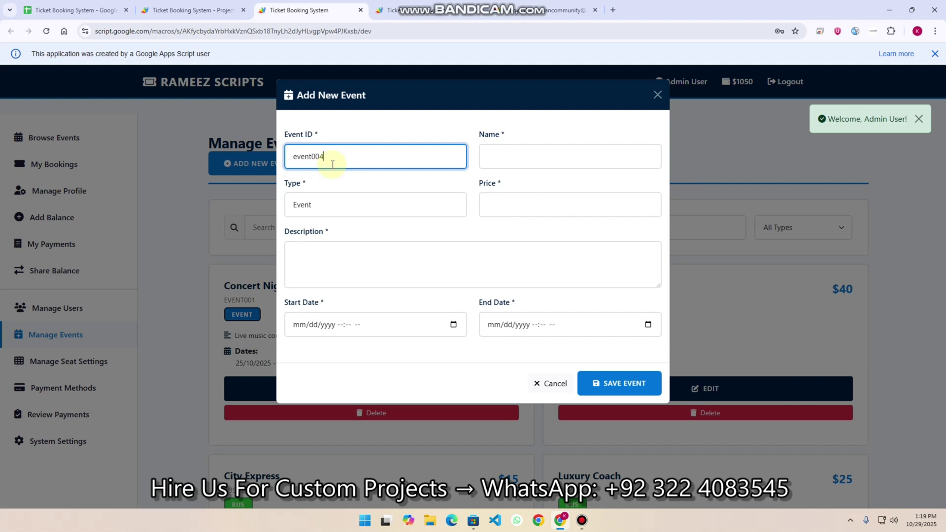
drag(329, 163, 258, 168)
text(EVENT004)
click(521, 162)
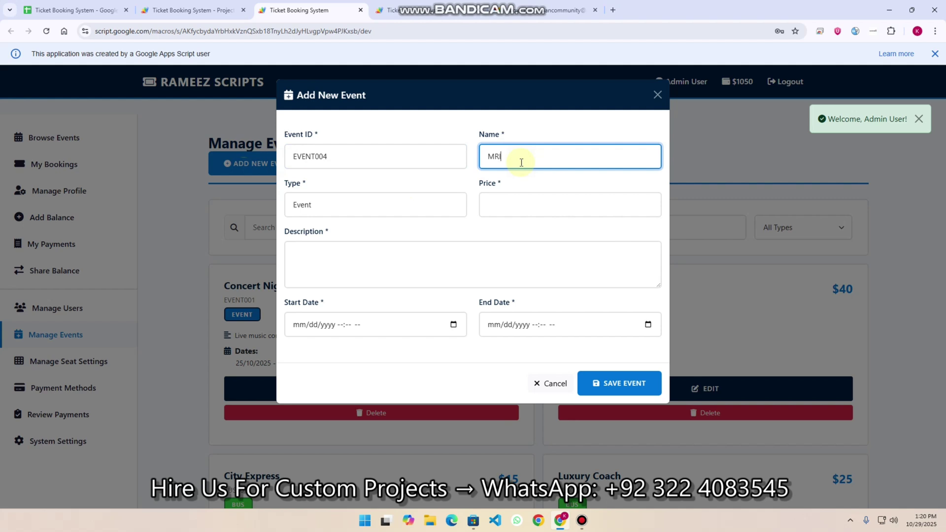
click(400, 216)
click(393, 232)
click(499, 199)
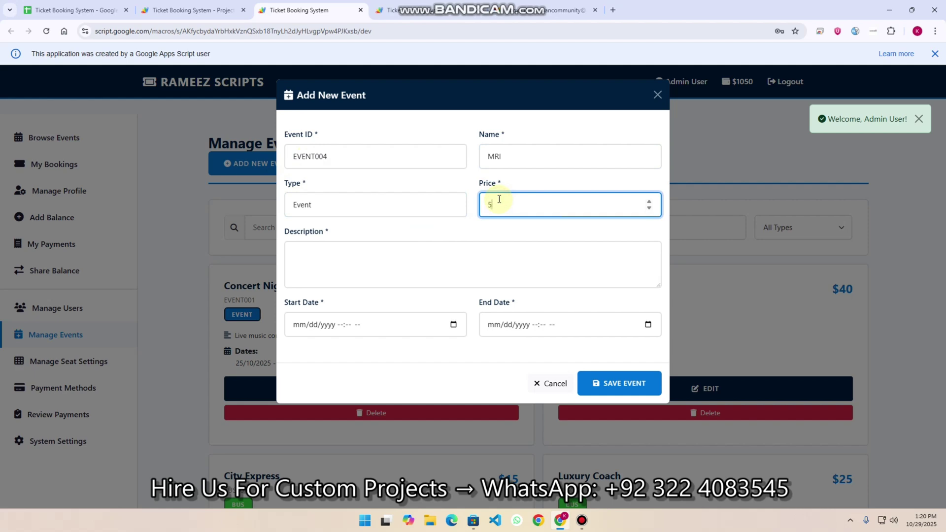
text(5)
click(403, 260)
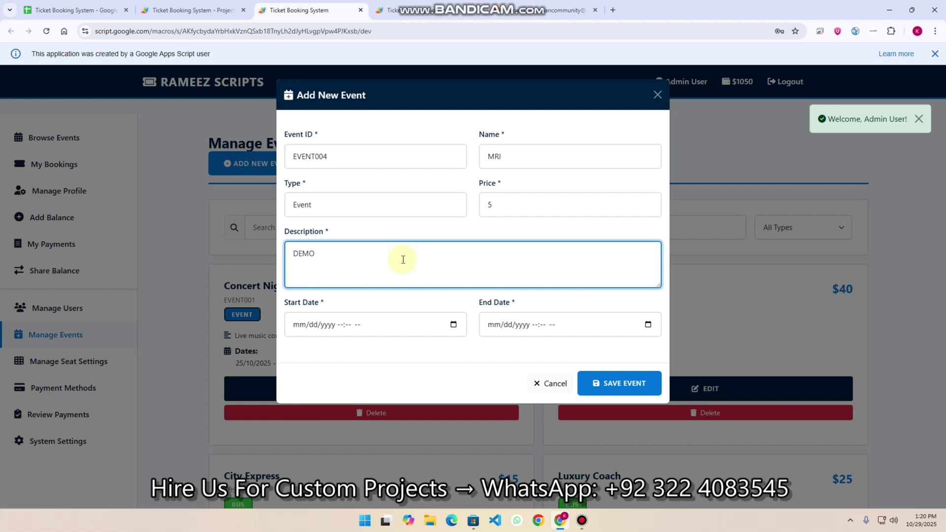
- Set the MRI event dates to 10/29–10/31/2025 and save it
click(454, 324)
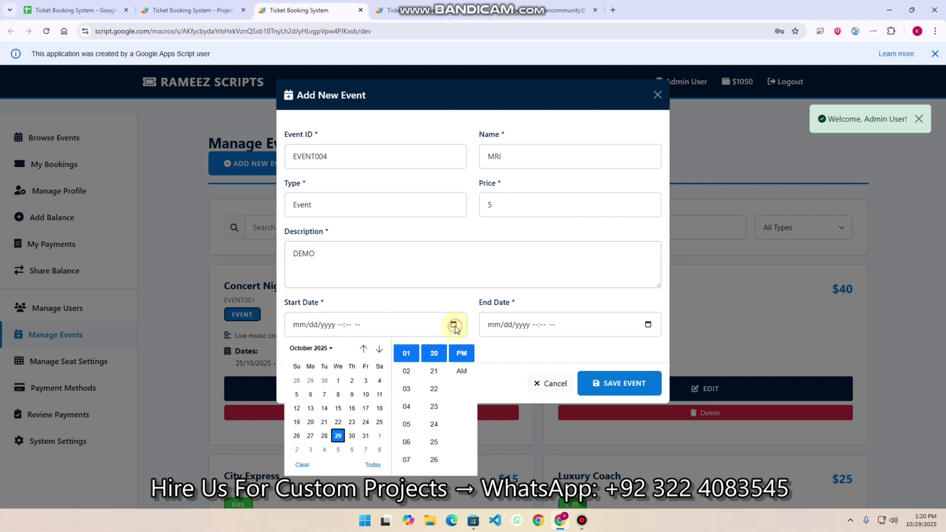
click(339, 438)
click(647, 324)
click(648, 324)
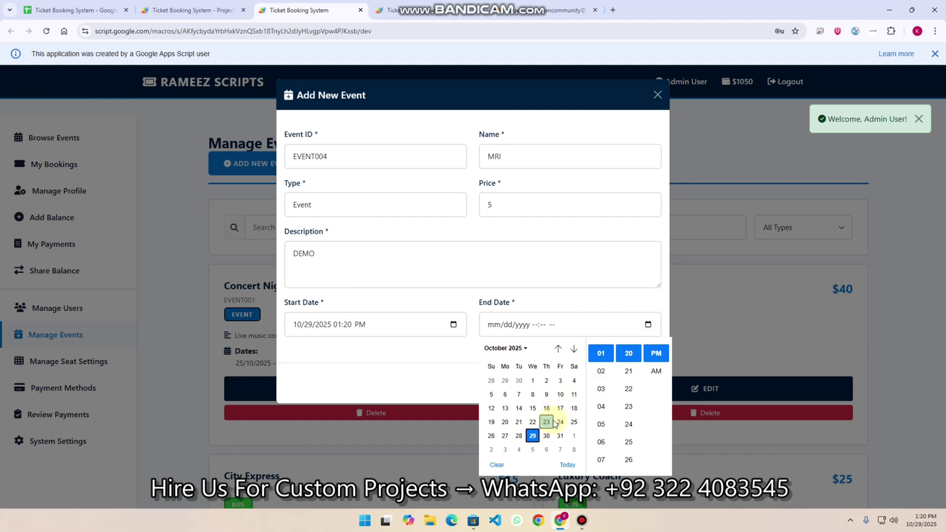
click(560, 436)
click(428, 370)
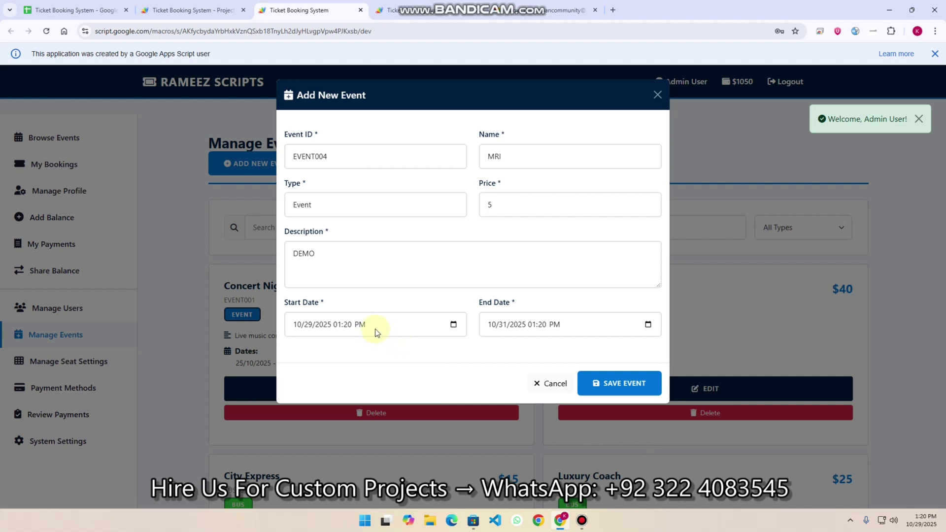
click(634, 394)
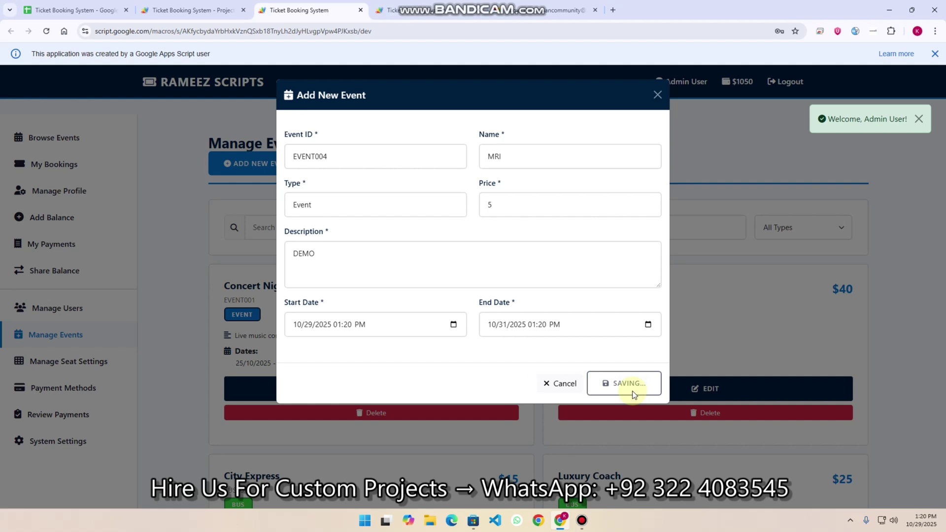
scroll(571, 327, down, 5)
scroll(572, 326, up, 6)
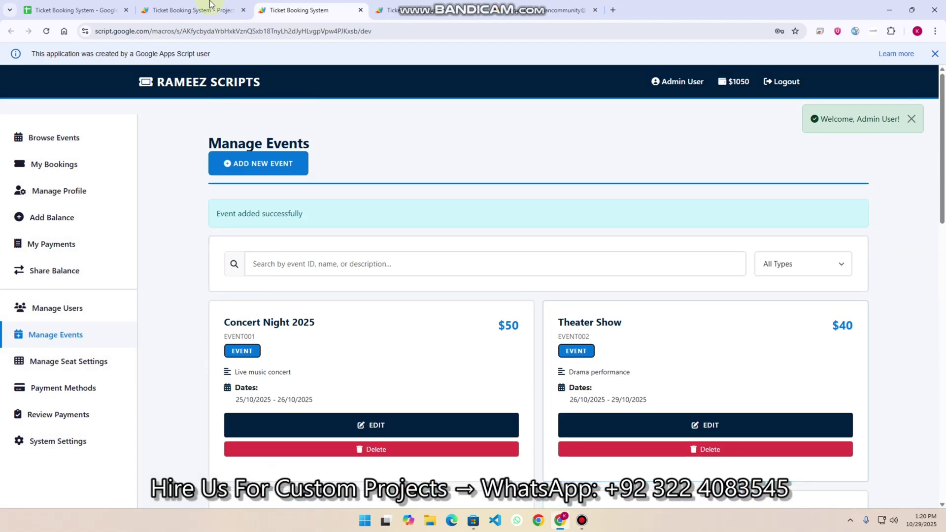
- Copy the Sports Match image URL from H6 into H7, then view Browse Events
click(74, 10)
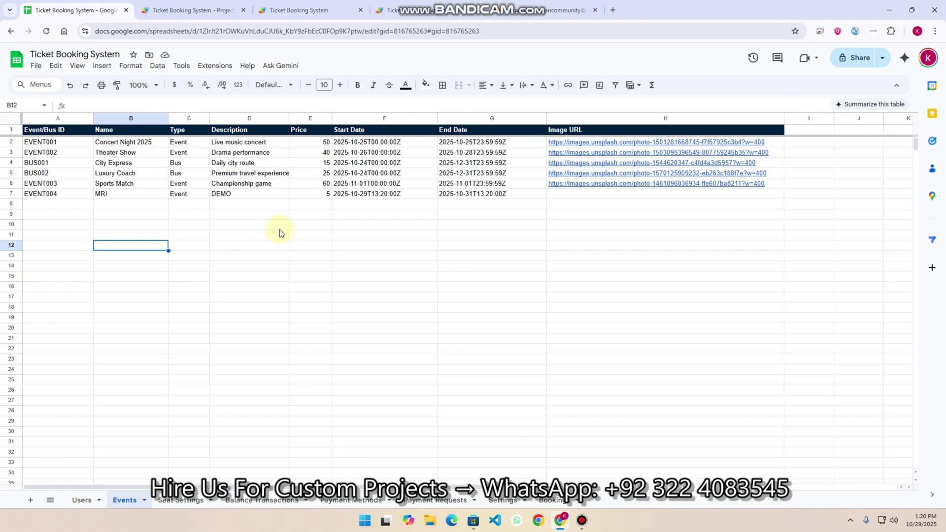
click(770, 191)
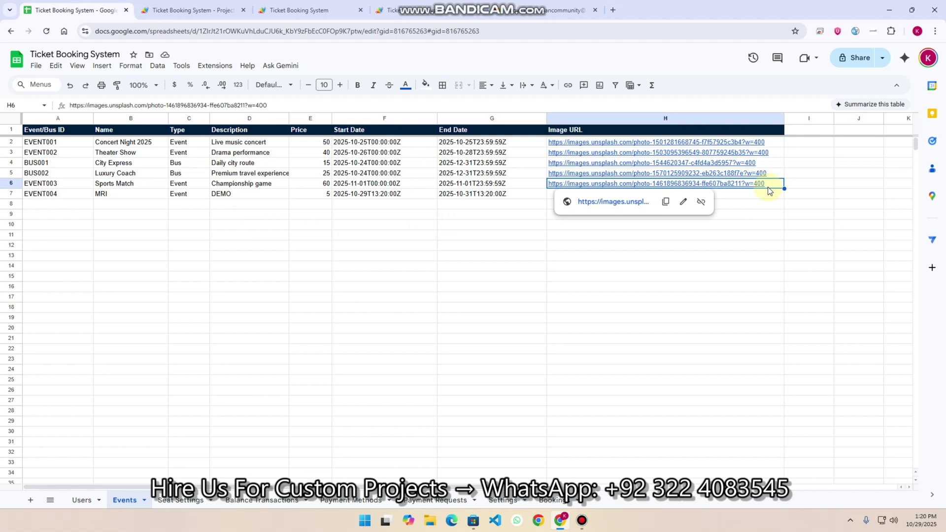
click(757, 198)
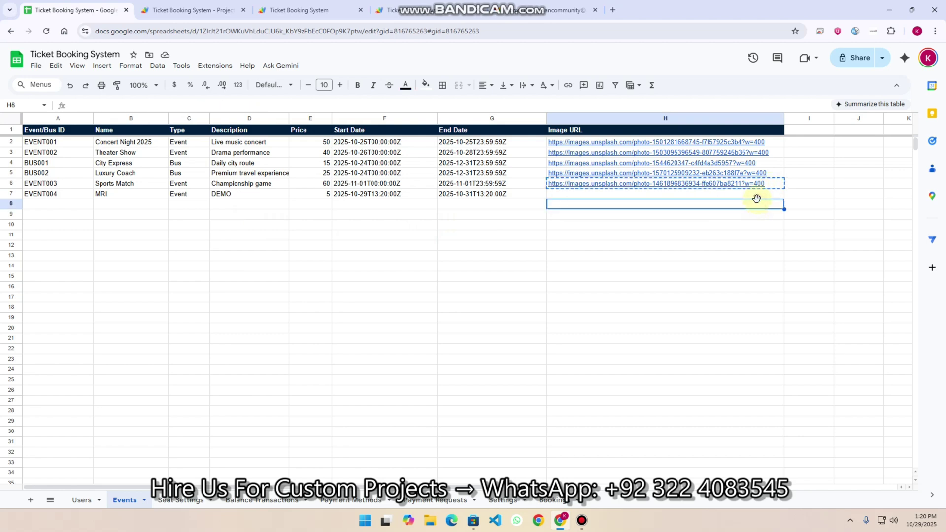
key(ctrl+v)
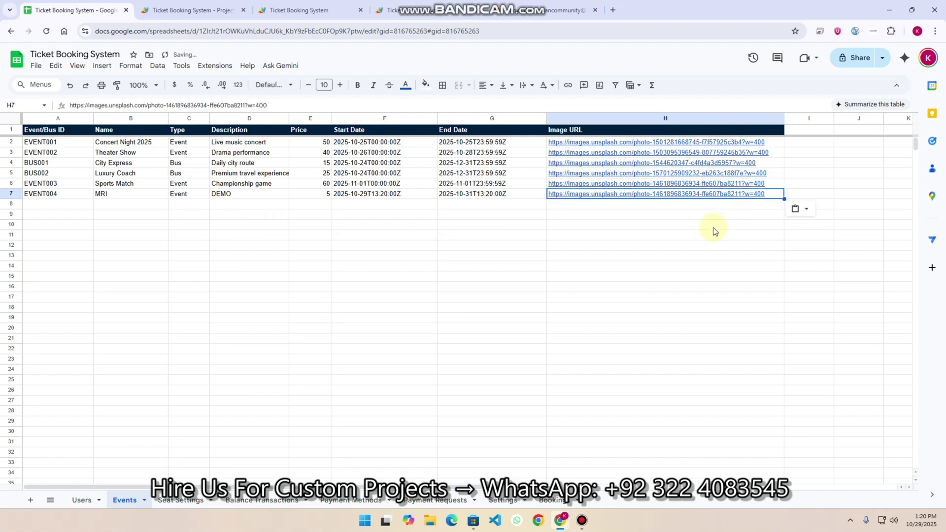
click(309, 10)
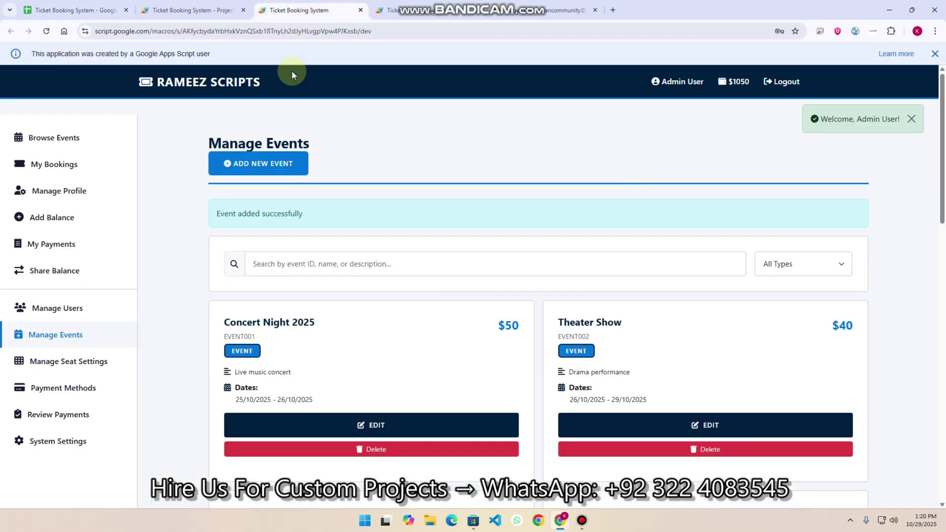
click(74, 134)
- Scroll the Browse Events page to the MRI card: 29/10/2025 – 31/10/2025 at $5, seats pending
scroll(697, 274, down, 10)
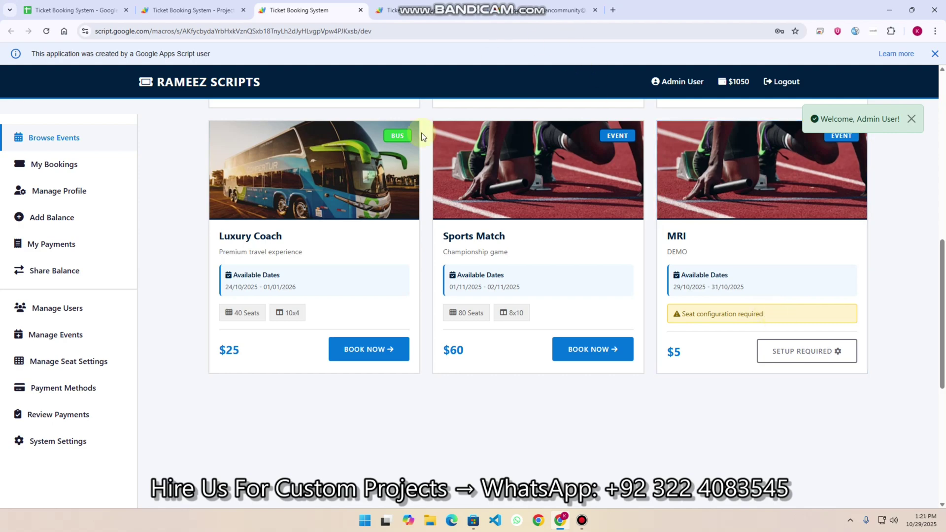
scroll(373, 188, up, 10)
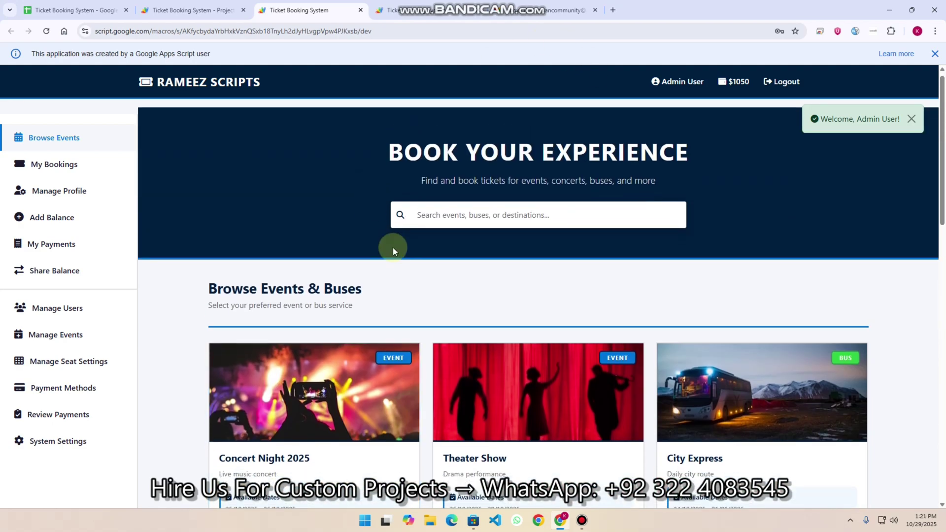
scroll(392, 247, down, 7)
scroll(739, 385, down, 2)
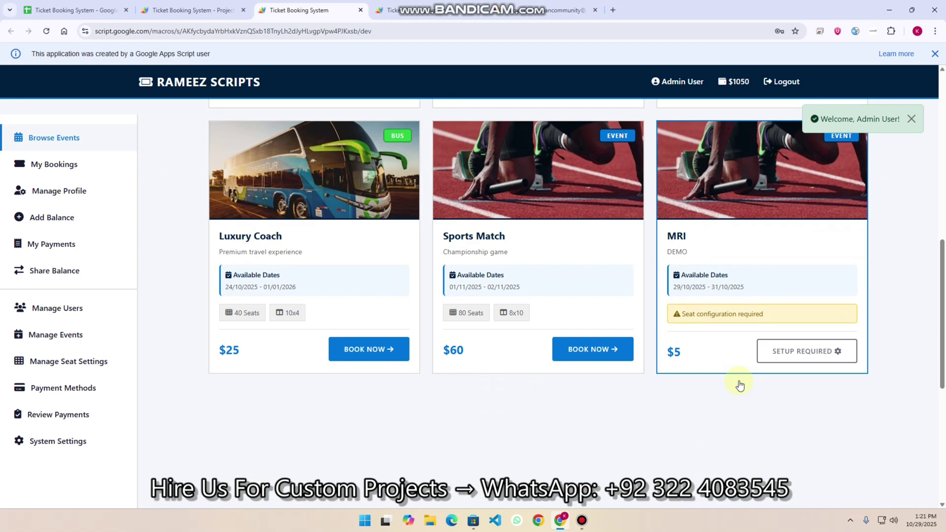
- Open Manage Seat Settings and start a new seat setting, expanding the event/bus list
click(85, 363)
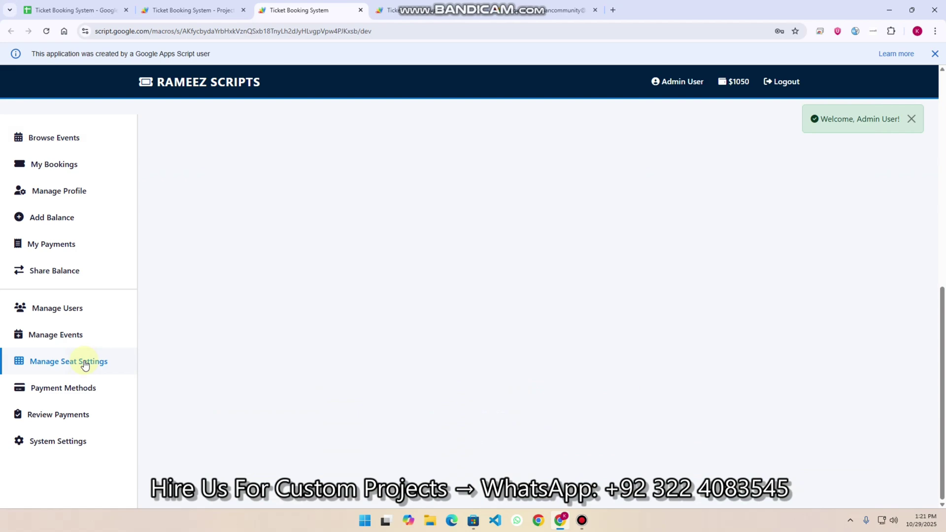
scroll(422, 232, up, 2)
scroll(531, 239, down, 2)
scroll(531, 239, up, 2)
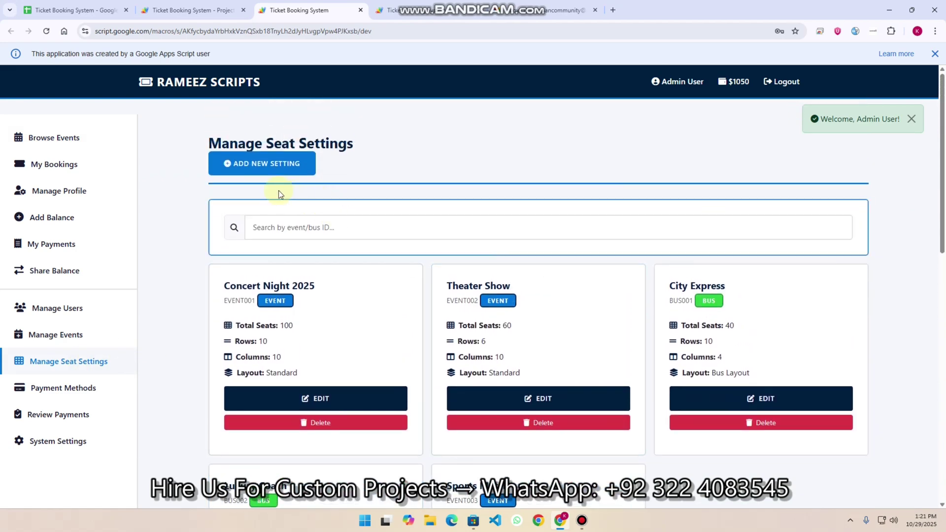
click(265, 164)
click(407, 161)
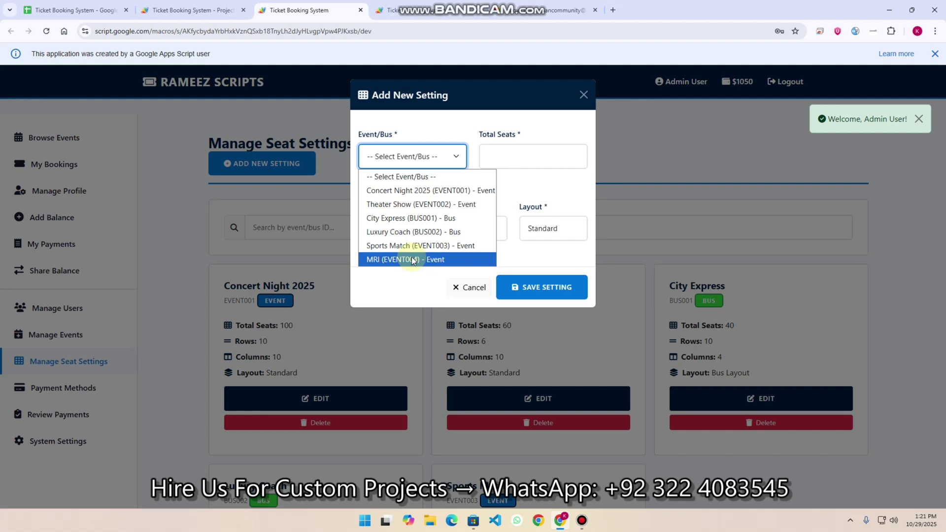
- Check the Seat Settings sheet and MRI's EVENT004 ID in the Events sheet, then return to the app
click(72, 9)
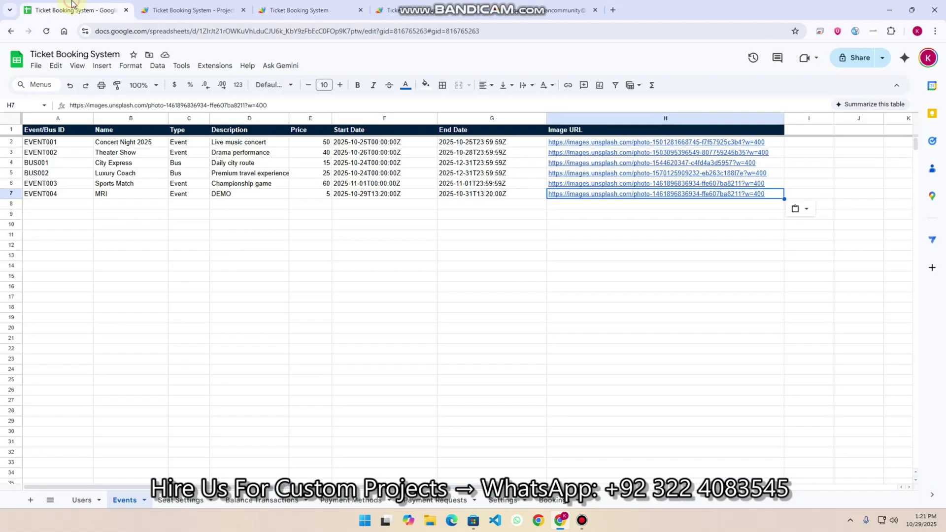
click(181, 501)
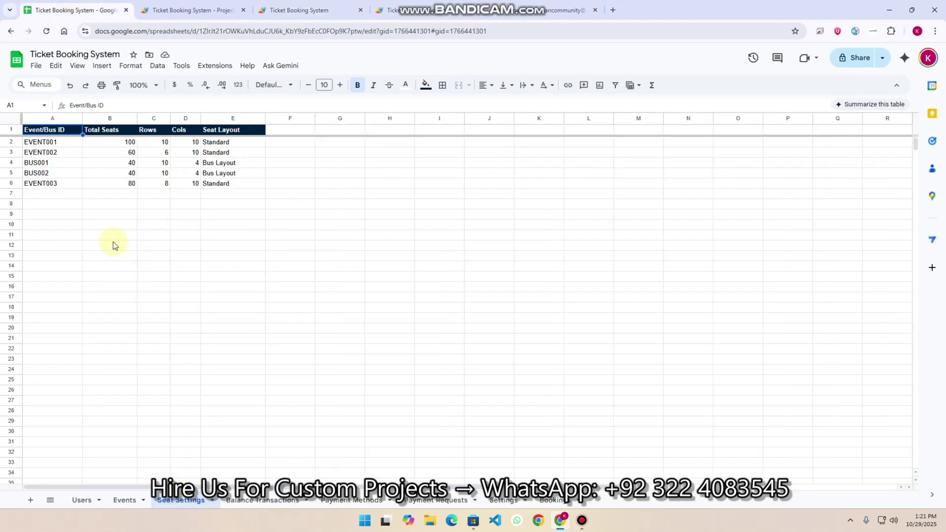
click(51, 194)
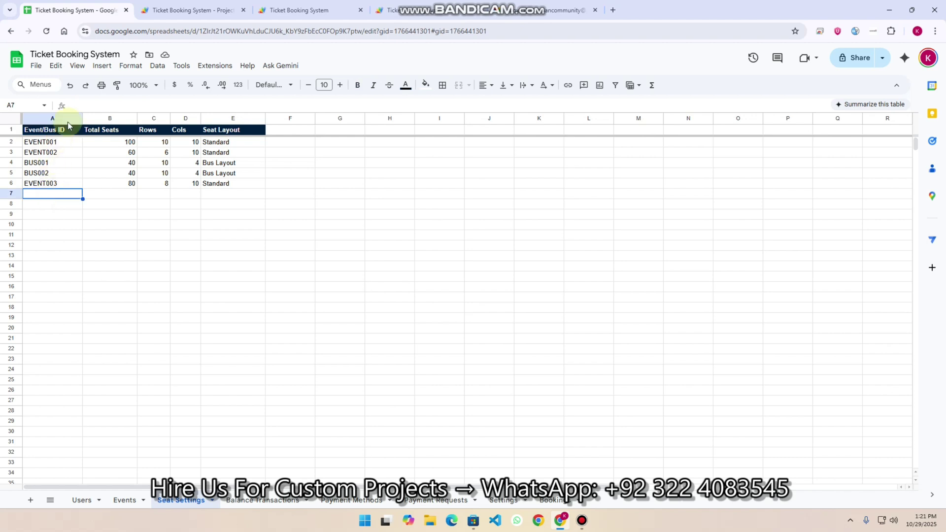
click(125, 500)
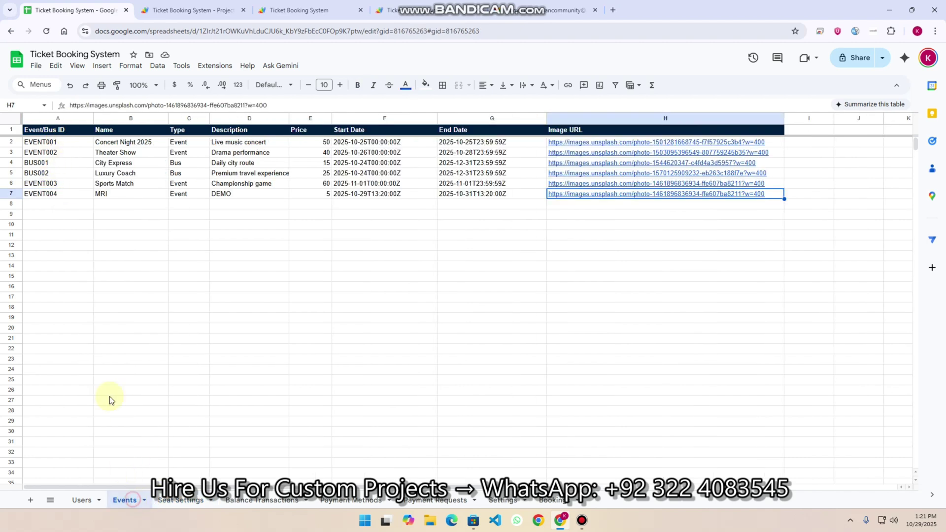
click(66, 198)
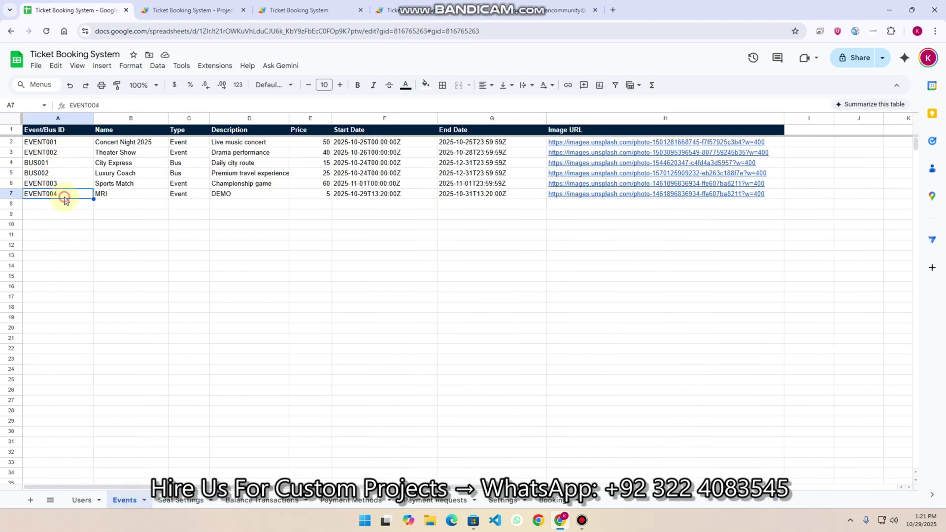
click(178, 500)
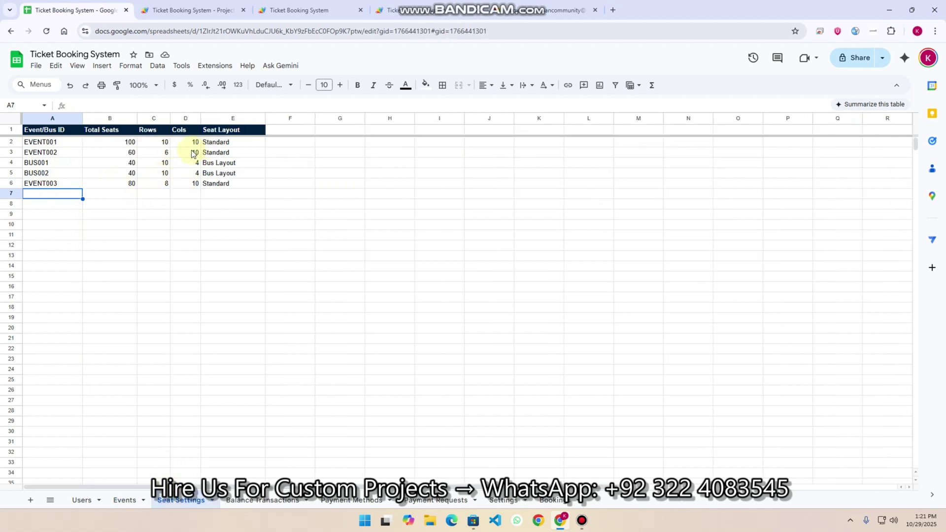
click(298, 10)
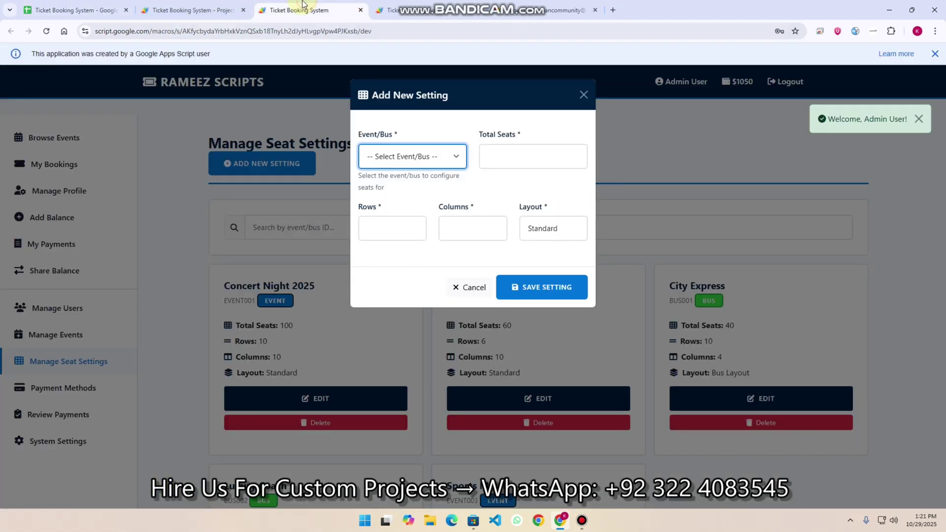
- Configure a seat setting for MRI (EVENT004): 100 seats, 10 rows by 10 columns, Standard layout
click(427, 154)
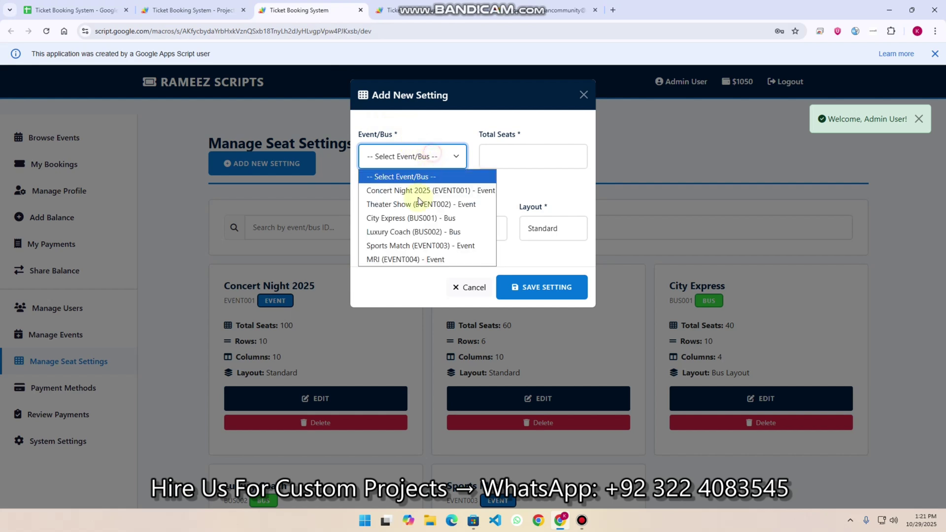
click(417, 257)
click(518, 153)
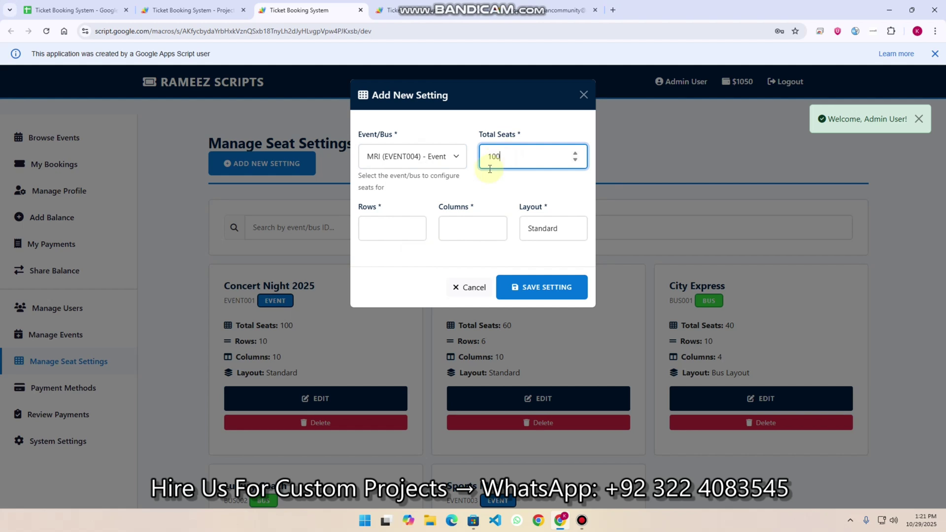
click(382, 241)
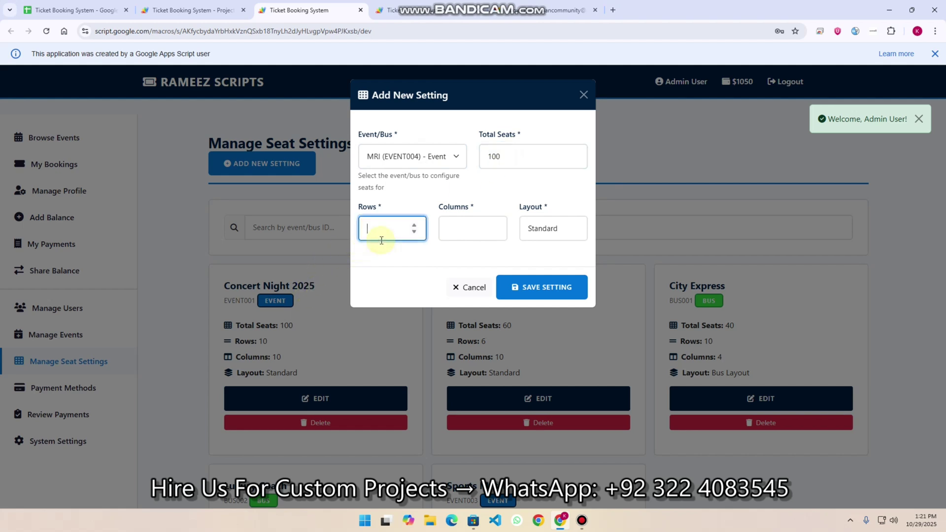
text(10)
click(450, 227)
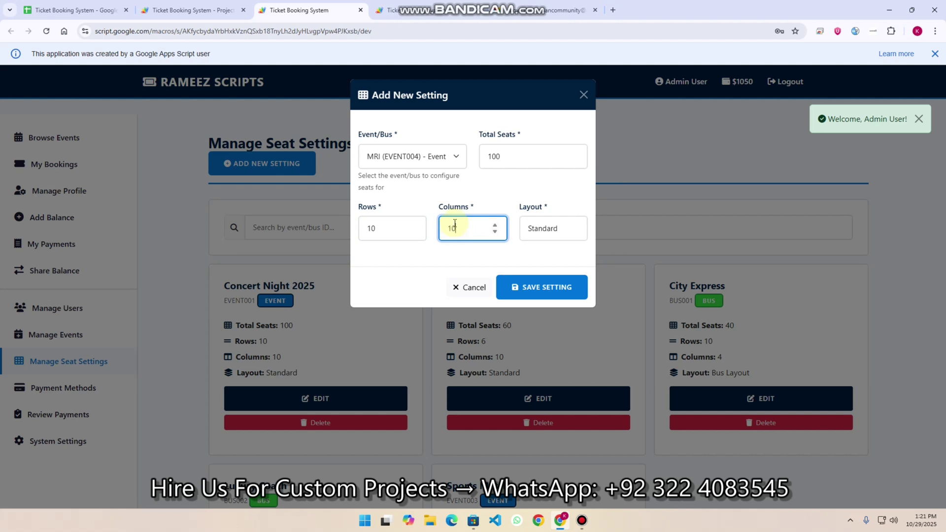
click(551, 230)
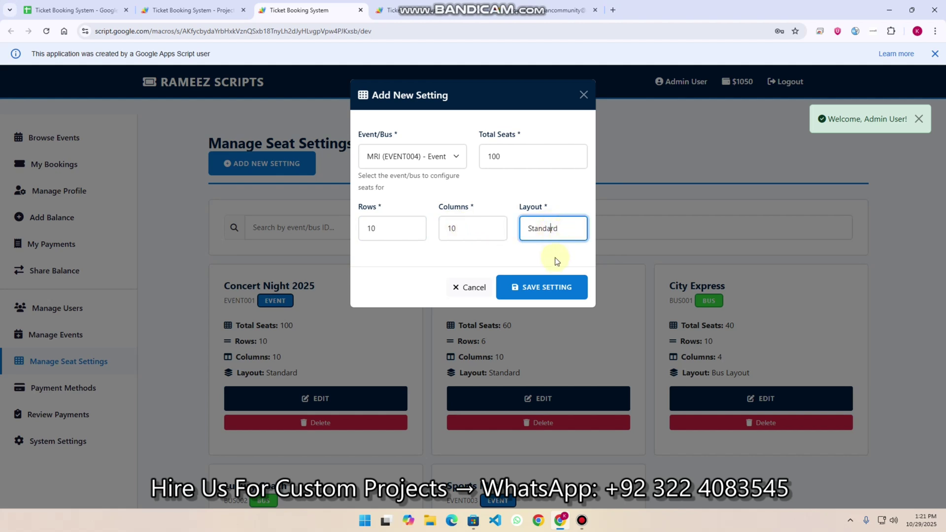
- Save the MRI seat setting and view MRI with 100 seats (10x10) in User 1's listing
click(545, 287)
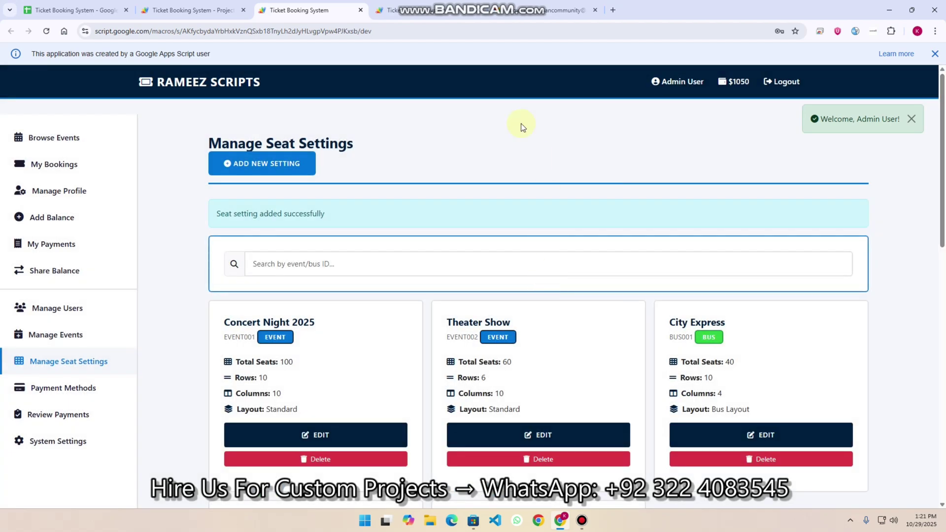
click(386, 10)
scroll(759, 347, down, 6)
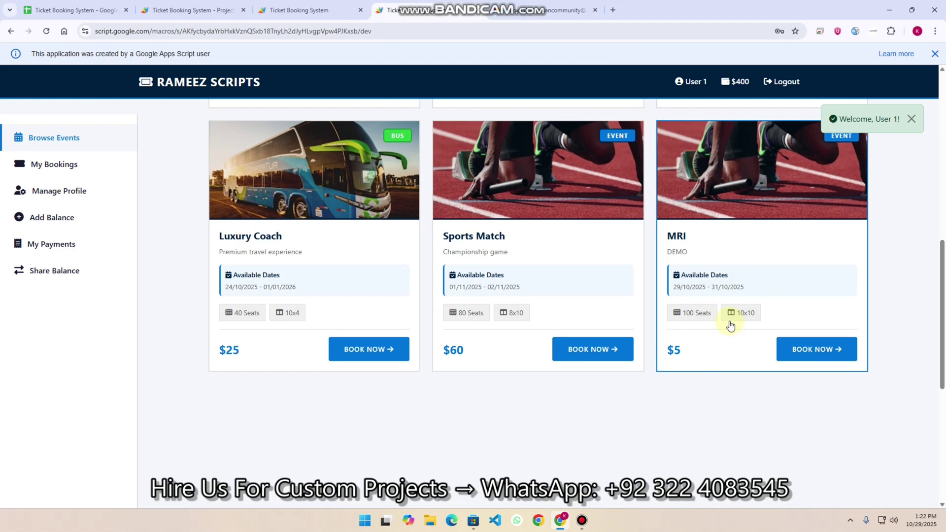
- Start booking the MRI event and pick 31/10/2025 as the booking date
click(911, 119)
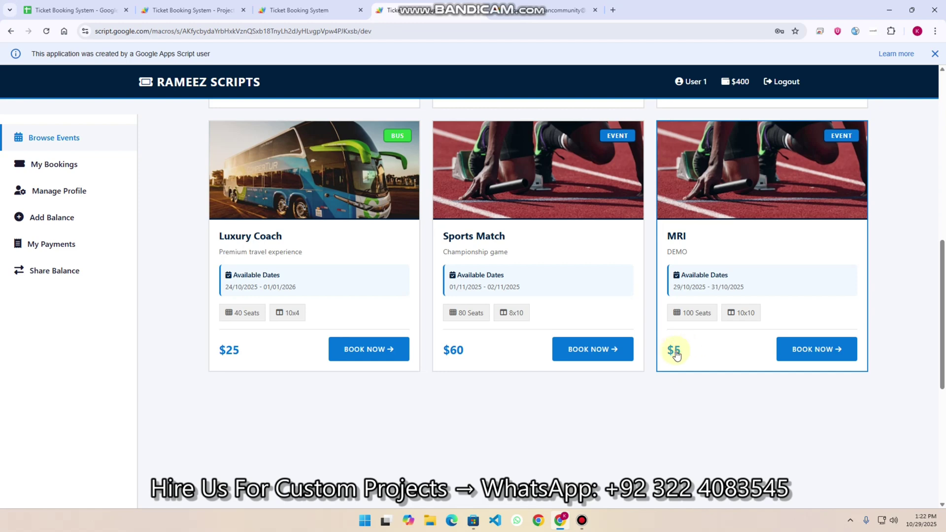
click(804, 355)
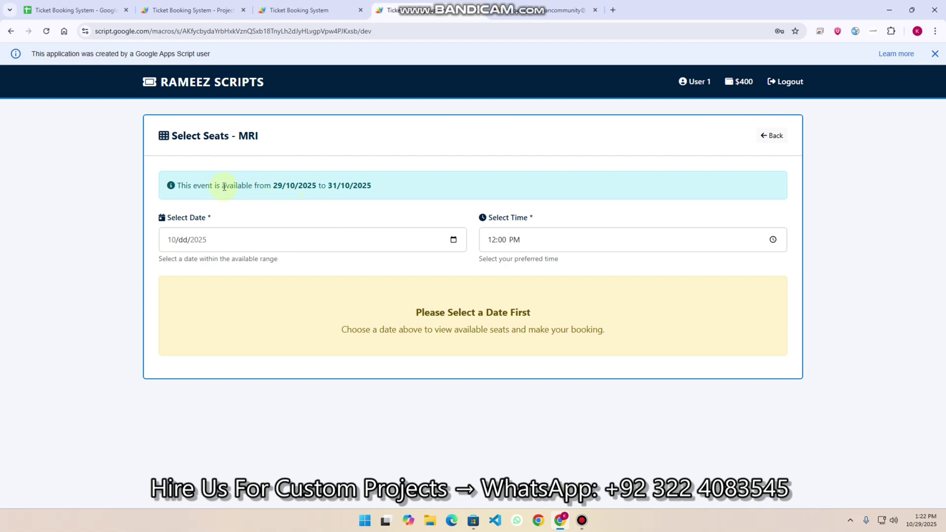
click(452, 241)
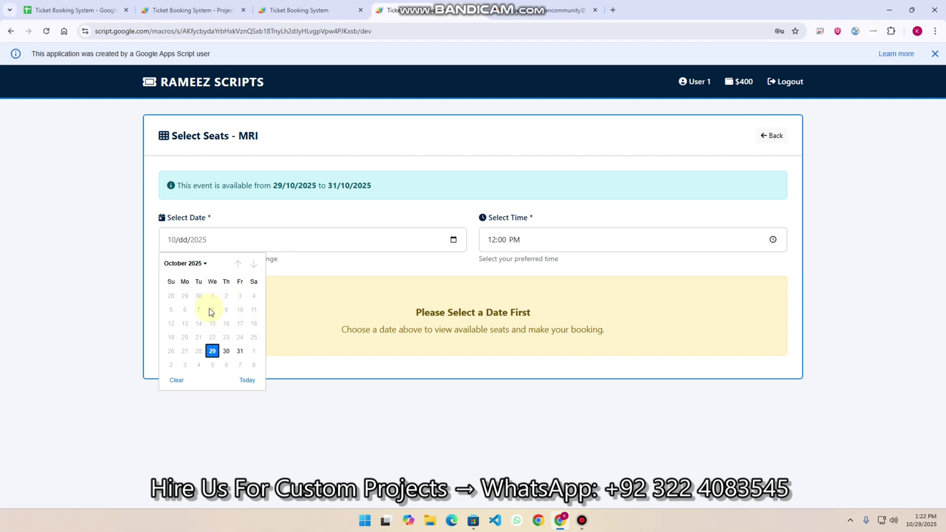
click(240, 351)
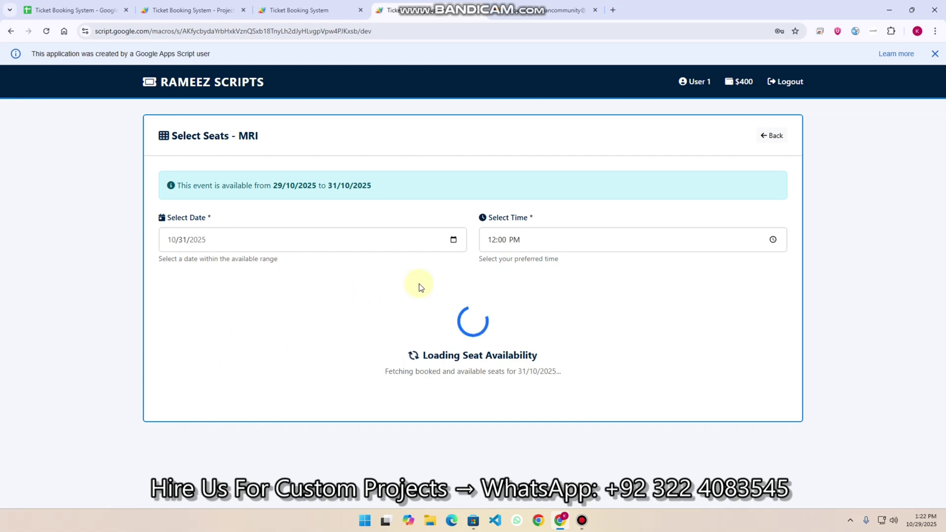
scroll(552, 305, down, 5)
scroll(548, 326, up, 3)
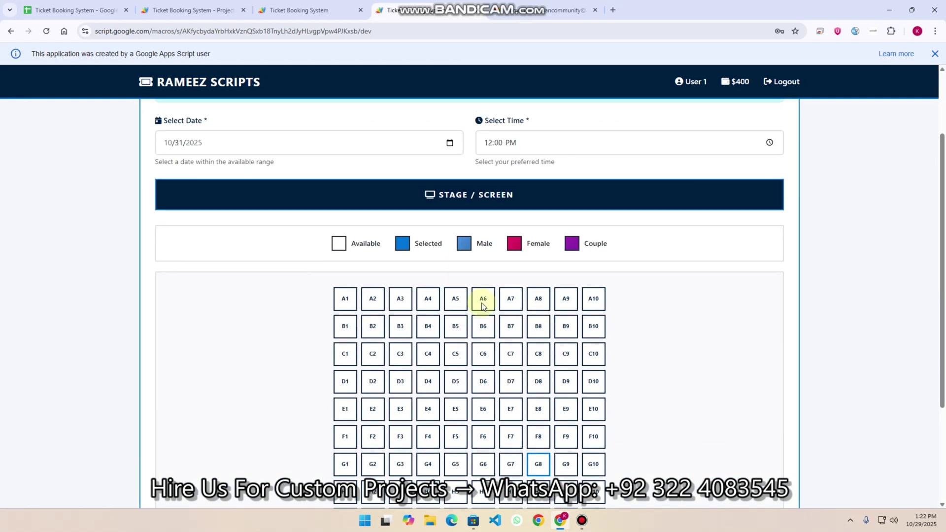
scroll(454, 328, down, 3)
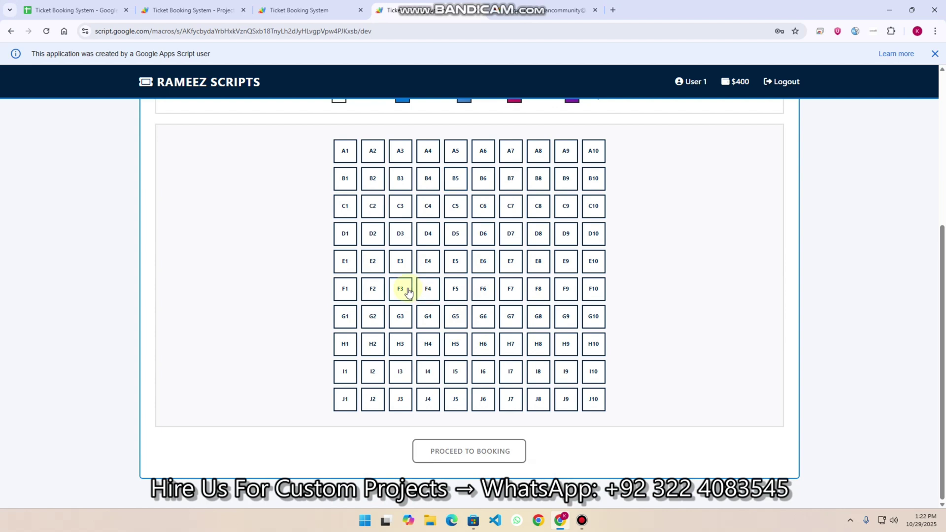
scroll(394, 280, up, 2)
- Select all ten row-A seats, A1 through A10, on the seat map
click(347, 249)
click(376, 251)
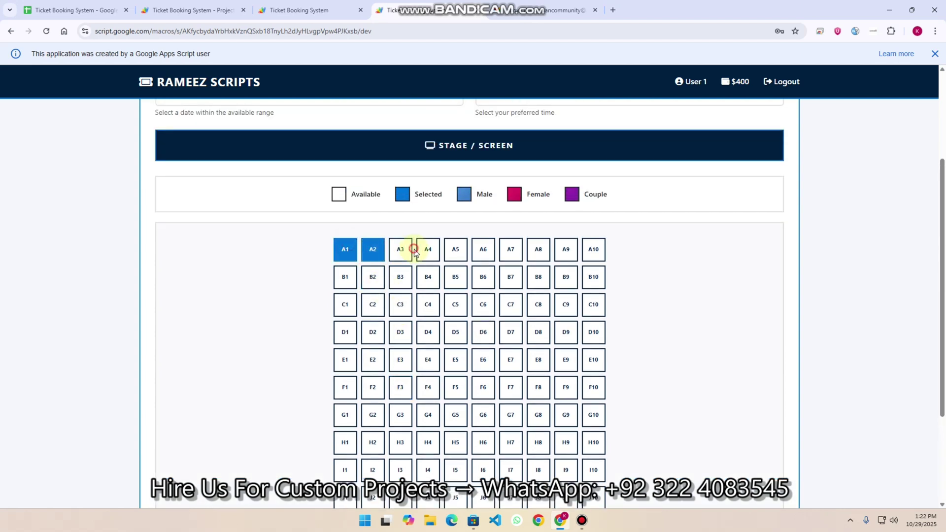
click(399, 251)
click(429, 253)
click(456, 252)
click(483, 252)
click(511, 252)
click(538, 253)
click(565, 251)
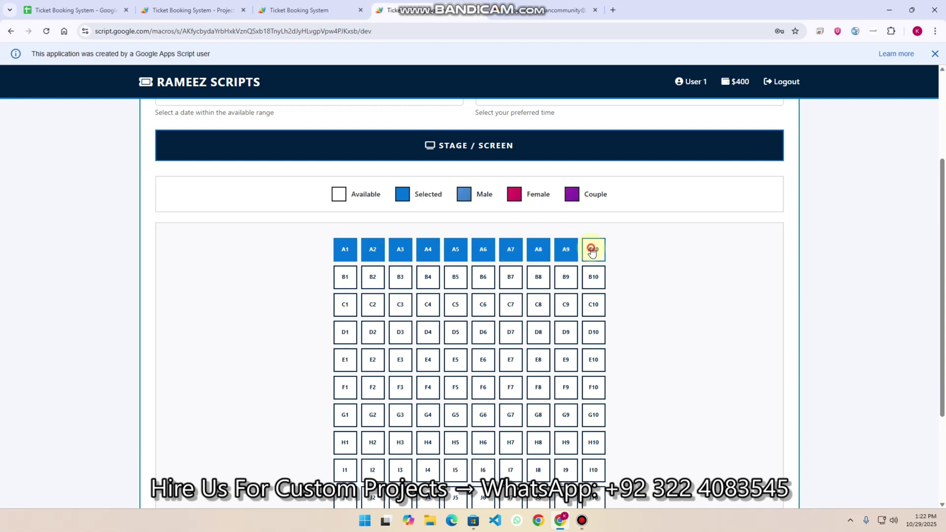
click(593, 250)
scroll(571, 251, up, 3)
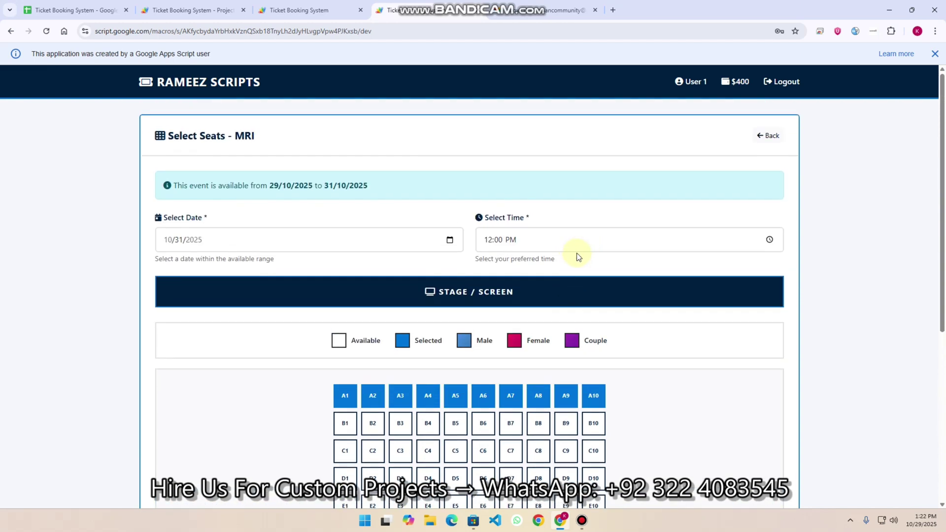
- Proceed to booking details with the chosen seats and fill the saved phone number
scroll(577, 252, down, 5)
click(483, 449)
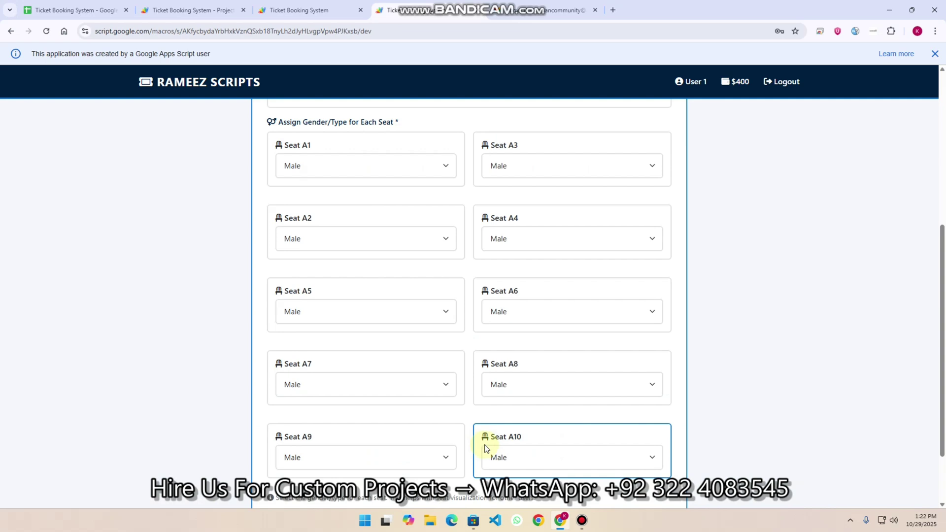
scroll(502, 382, up, 5)
click(382, 384)
click(374, 413)
scroll(376, 408, down, 4)
- Set seats A1, A3 and A6 to Female and seats A4 and A5 to Couple
click(371, 254)
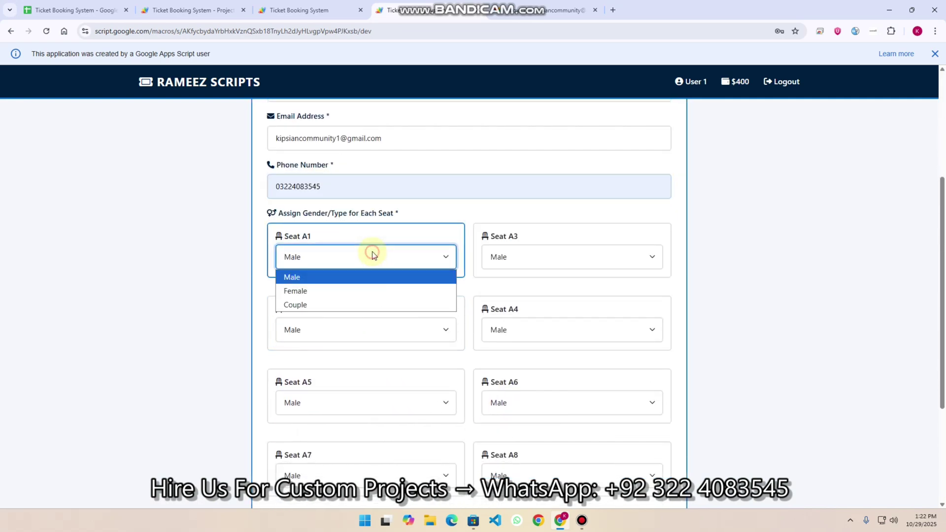
click(356, 290)
click(525, 252)
click(389, 330)
click(389, 330)
click(554, 329)
click(560, 377)
click(350, 404)
click(327, 450)
click(593, 404)
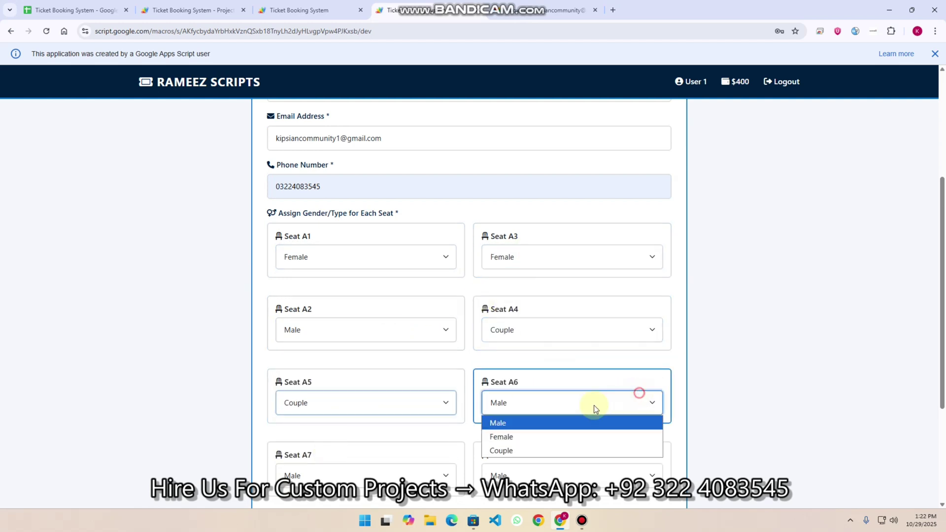
click(533, 433)
- Keep seat A7 as Male and review the booking details
scroll(518, 386, down, 2)
click(375, 378)
click(340, 397)
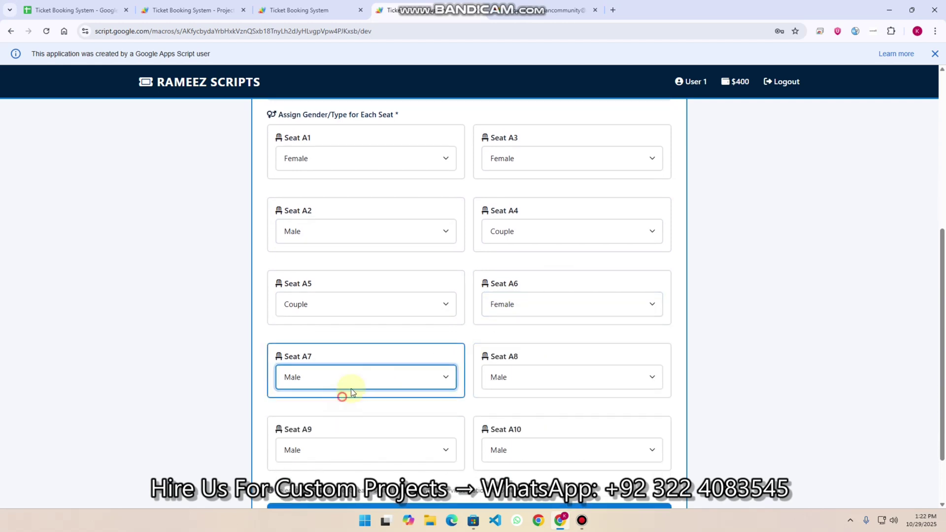
scroll(444, 453, down, 2)
scroll(481, 394, up, 2)
scroll(490, 332, up, 6)
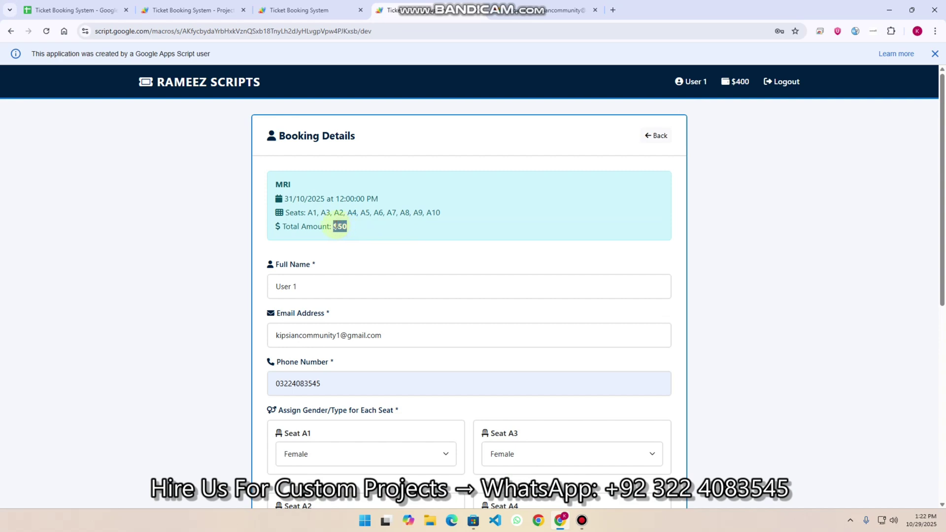
scroll(348, 287, down, 7)
- Confirm the MRI booking, dismiss the Apps Script notice, and go back to browsing events
click(452, 441)
mouse_move(516, 4)
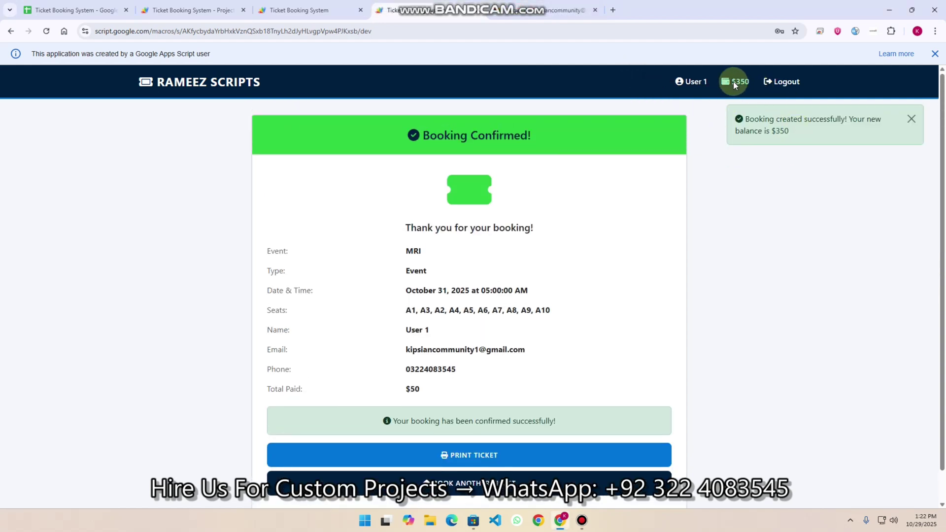
click(933, 54)
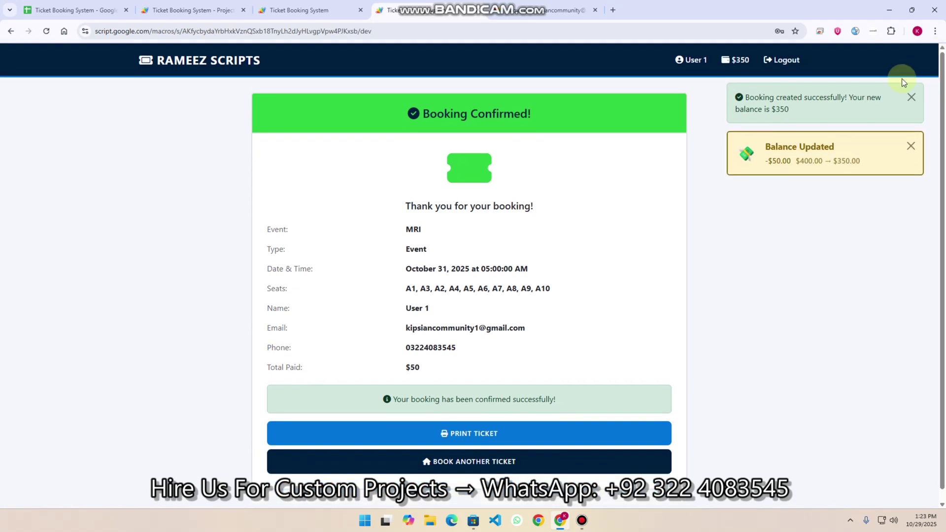
click(477, 457)
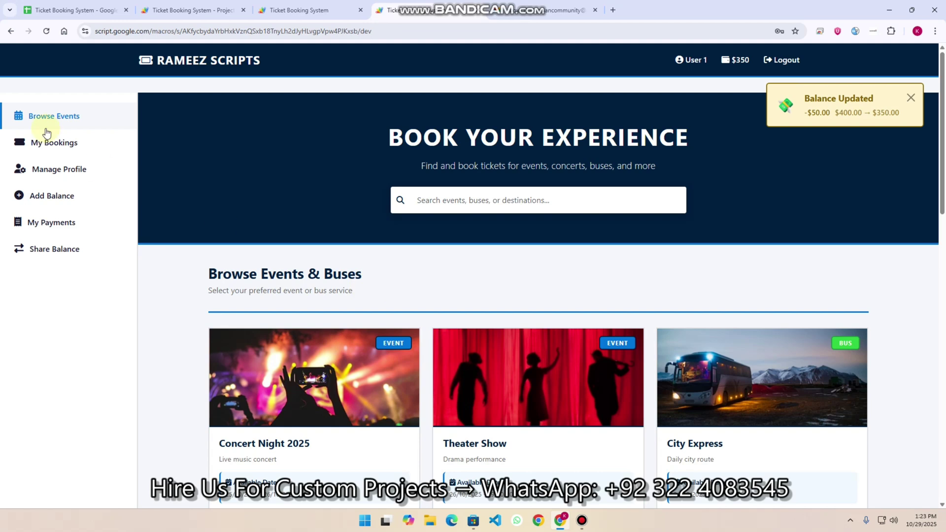
- Find the new MRI booking BK0011 (EVENT004) under My Bookings
click(76, 143)
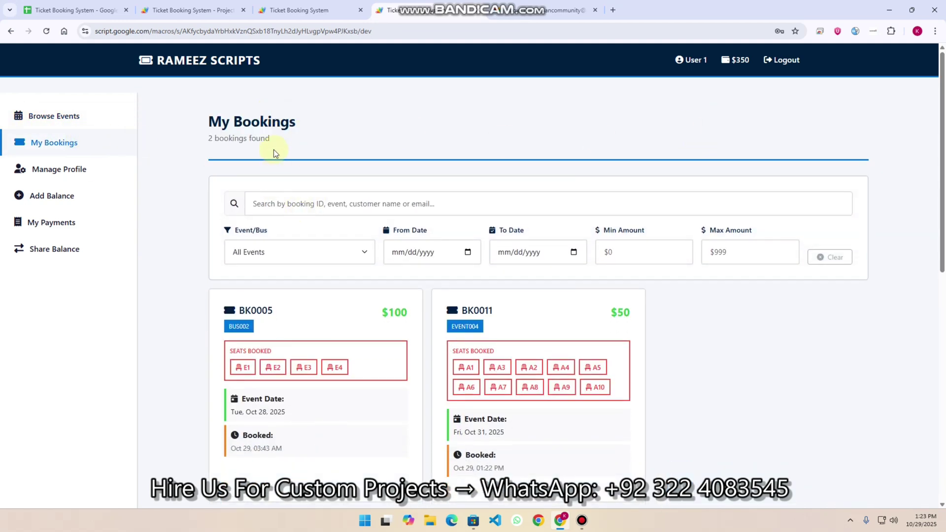
scroll(547, 269, down, 2)
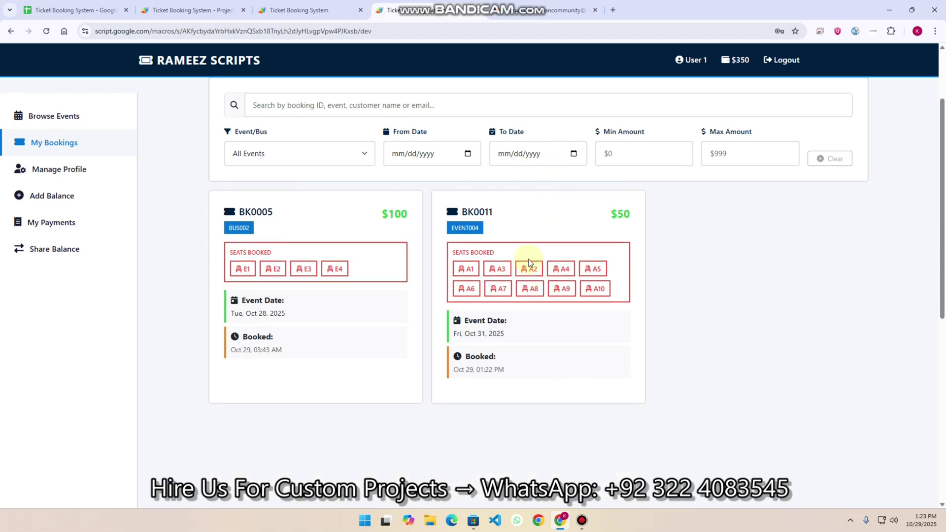
drag(504, 232, 447, 231)
click(463, 228)
drag(496, 213, 466, 215)
- View the profile showing the $350 balance, then go to the Add Balance page
scroll(575, 266, up, 2)
click(74, 169)
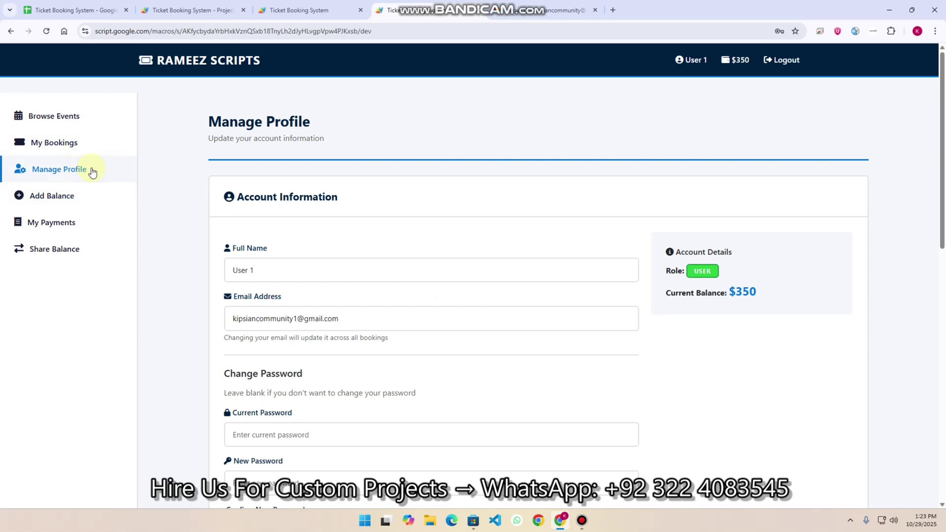
scroll(629, 248, down, 3)
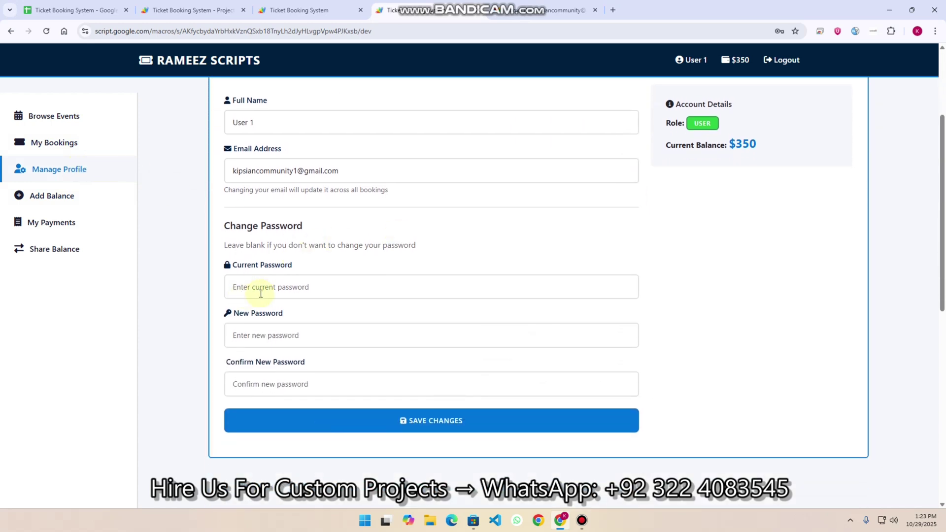
scroll(285, 293, up, 2)
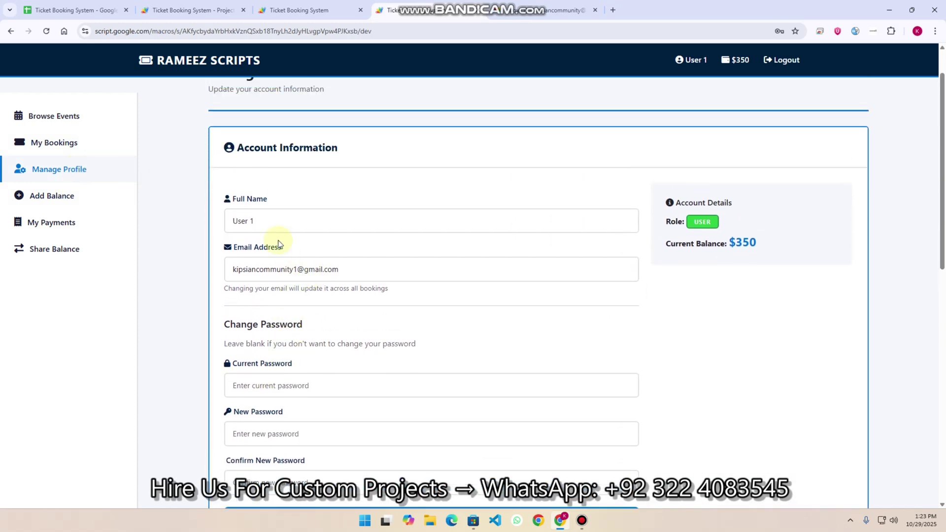
scroll(622, 240, up, 1)
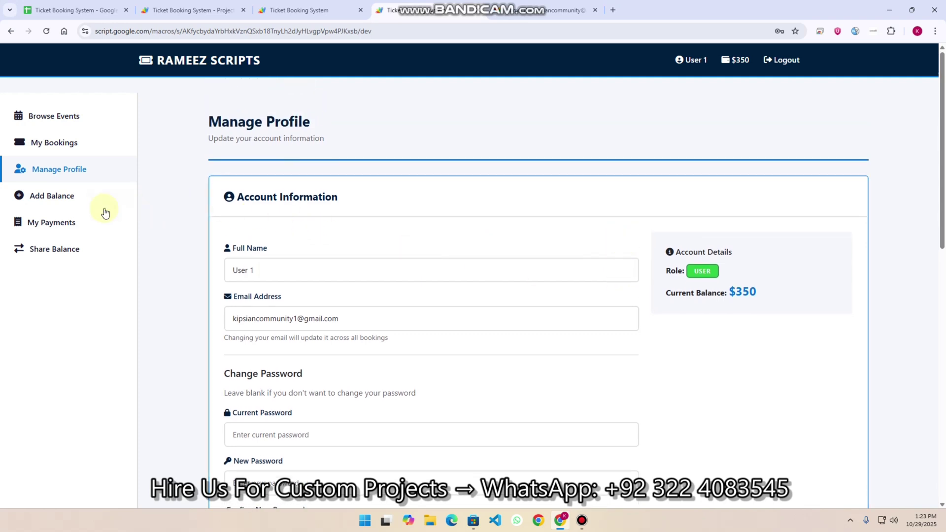
click(61, 199)
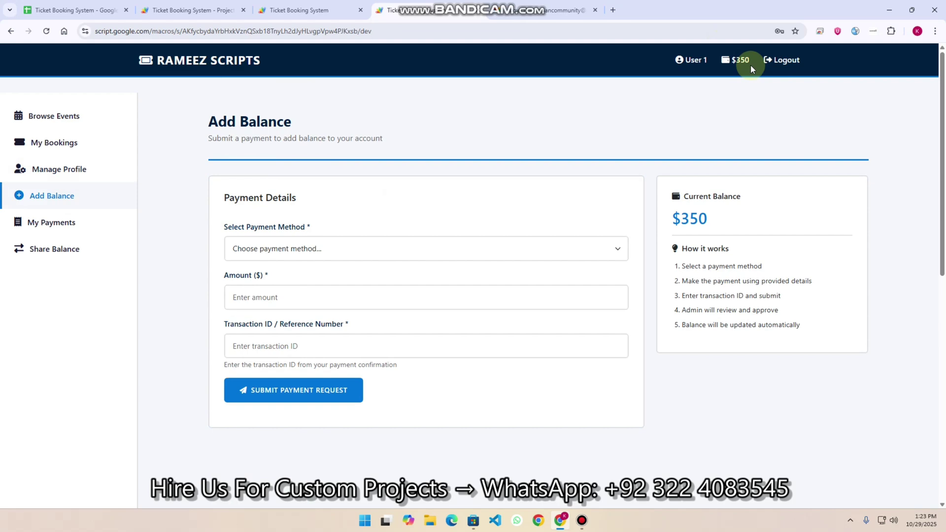
- Change User 1's balance in the Users sheet from 350 to 0, then return to User 1's tab
click(103, 14)
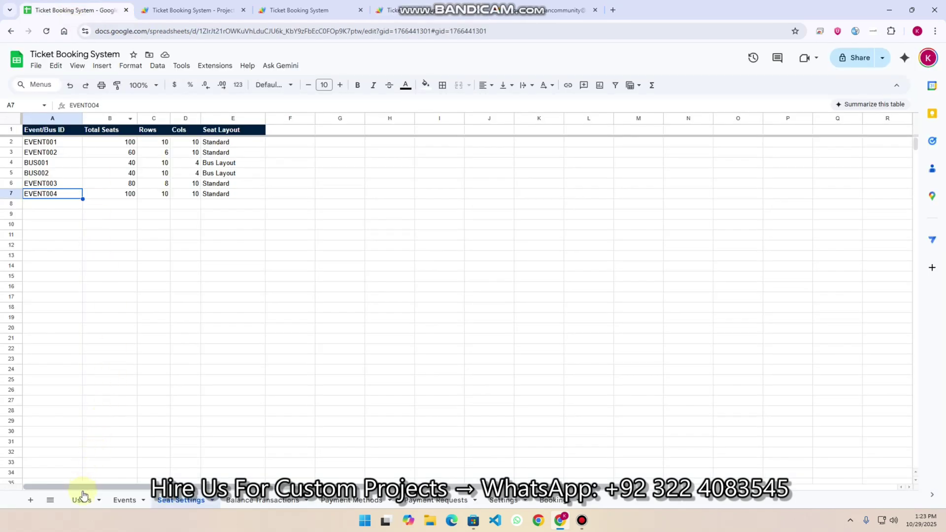
click(81, 500)
click(306, 156)
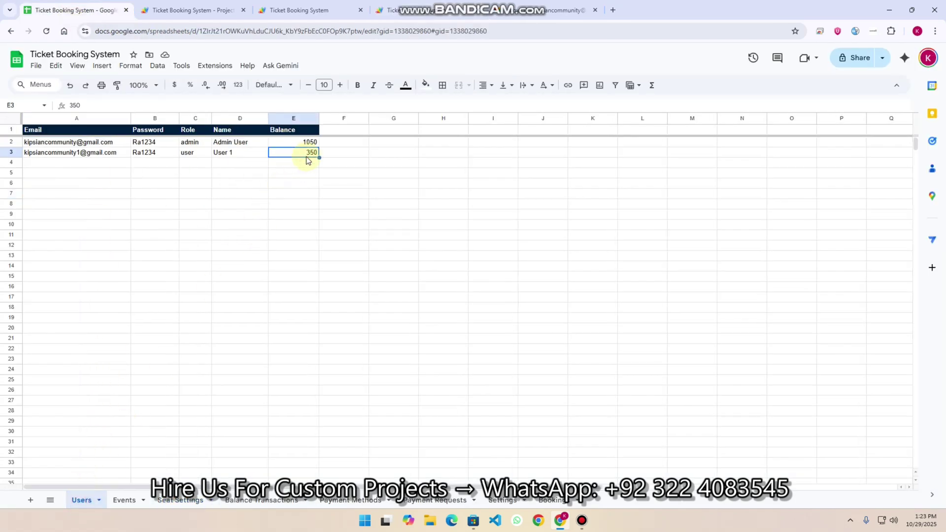
click(363, 194)
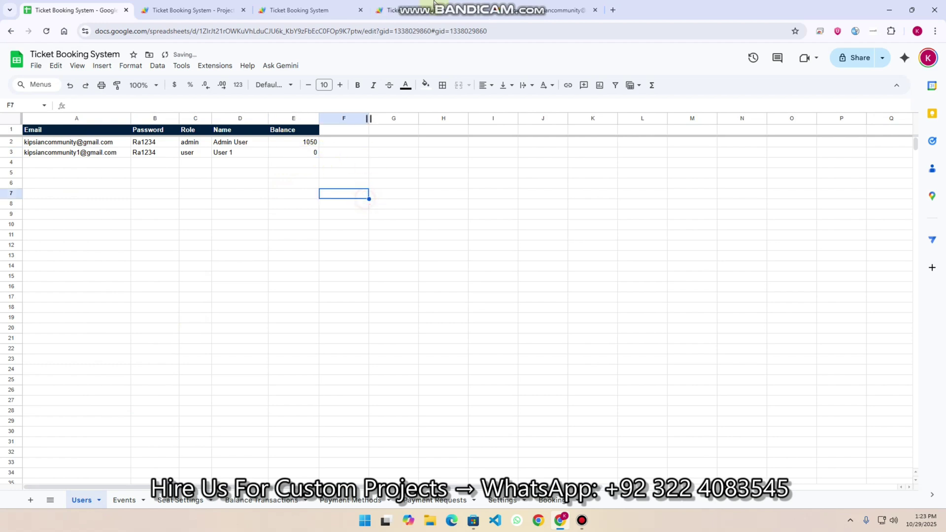
click(537, 11)
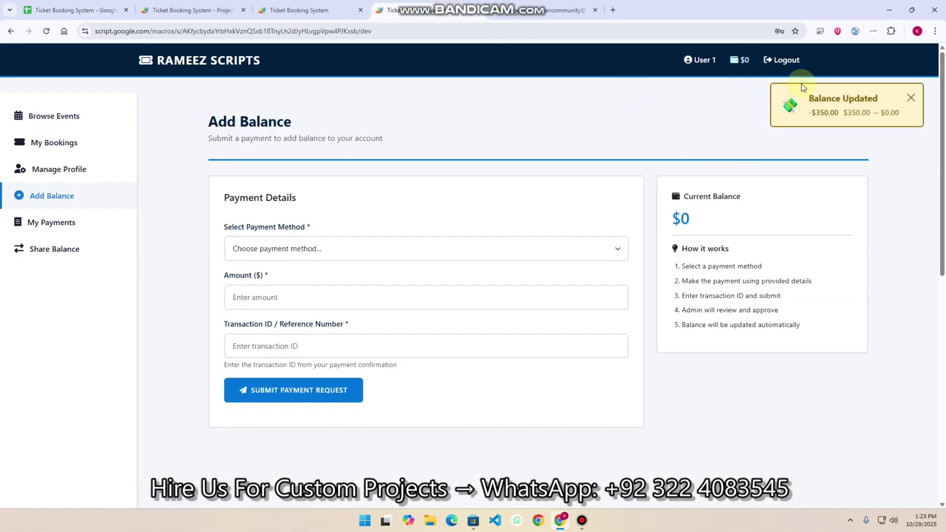
- Dismiss the Balance Updated notice, view the payment method options, and switch to the admin tab
double_click(874, 99)
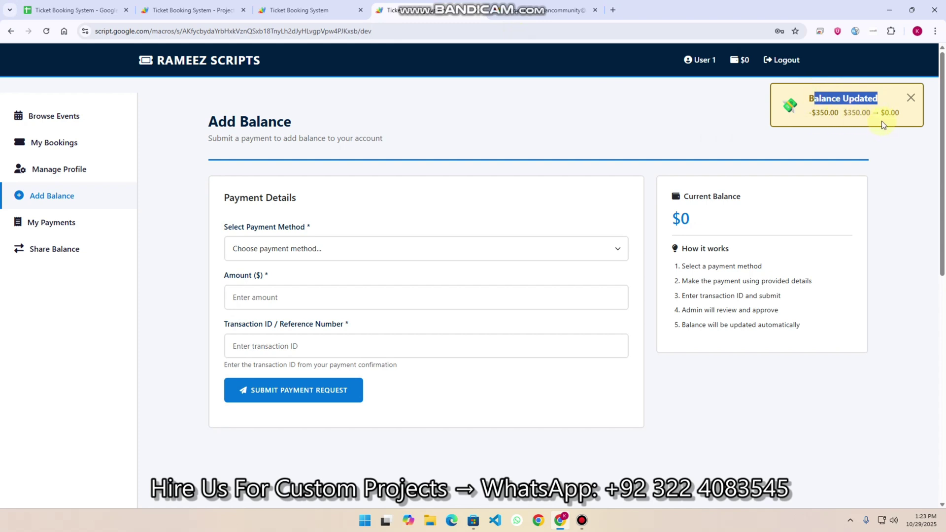
click(315, 249)
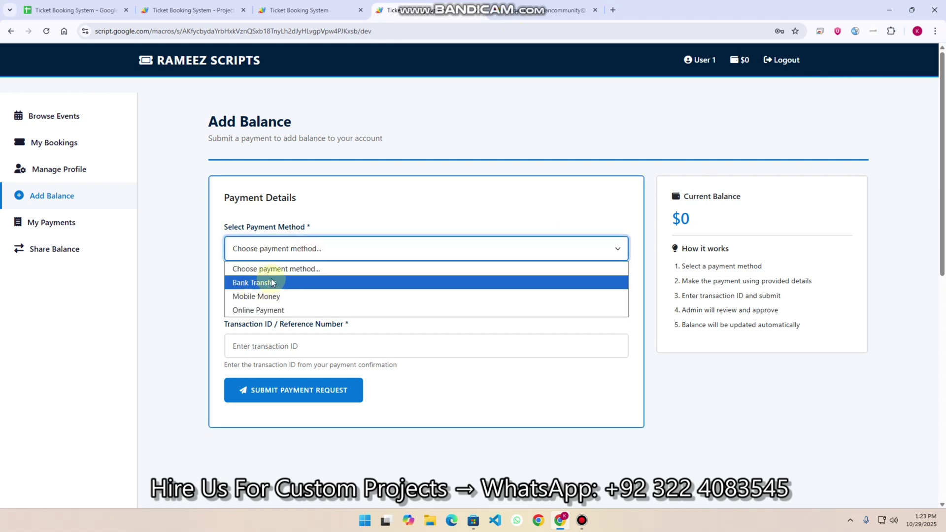
click(295, 10)
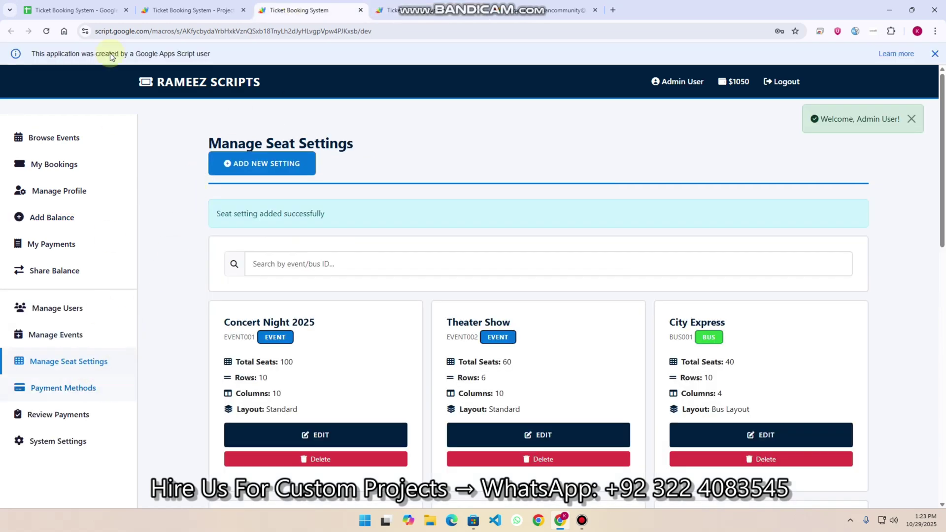
- Check the Payment Methods sheet, then open Manage Payment Methods in the admin app
click(79, 10)
click(350, 500)
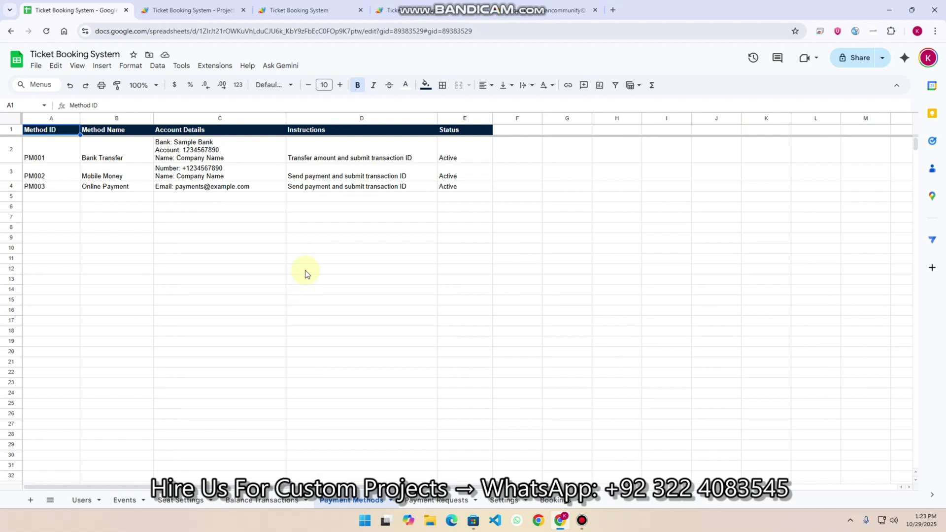
click(317, 10)
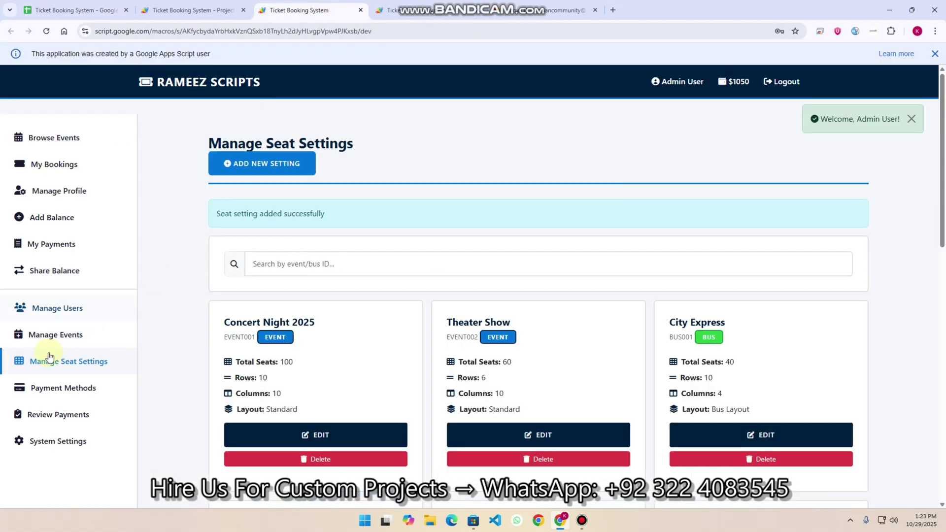
click(59, 388)
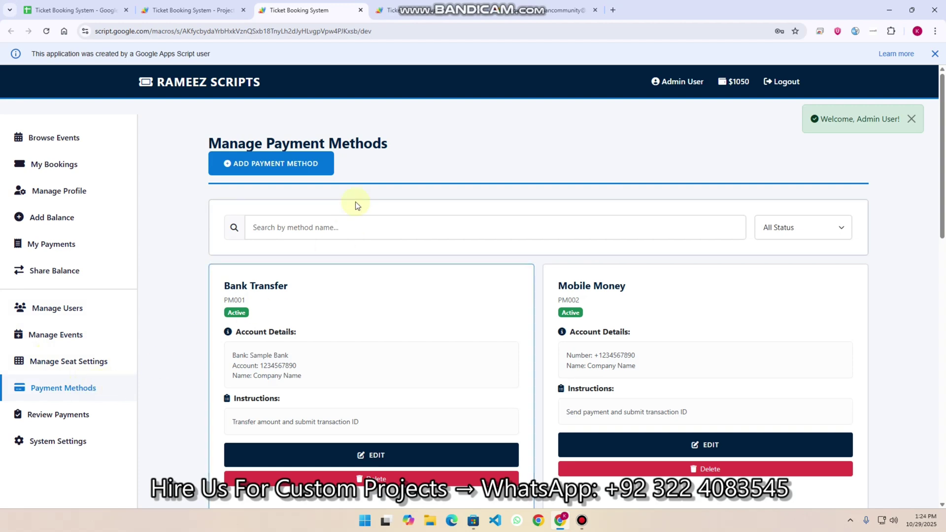
- Add and save a payment method named DEMO with DEMO account details and instructions
click(302, 175)
click(368, 155)
text(DEMO)
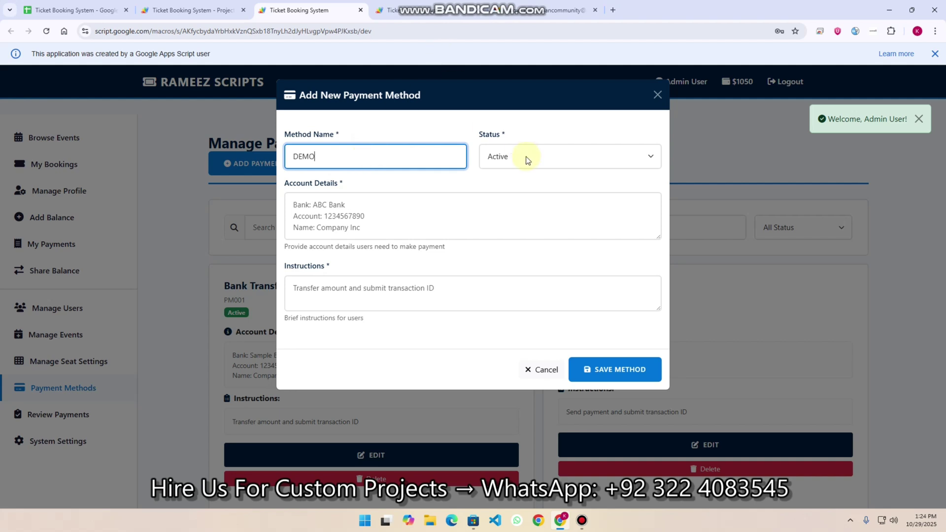
click(345, 227)
text(DEMO)
click(381, 310)
text(D)
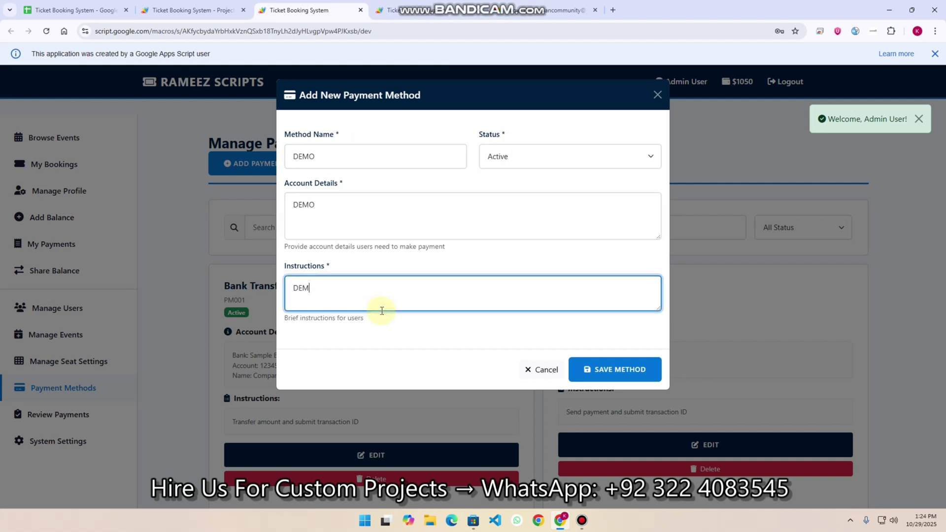
click(635, 373)
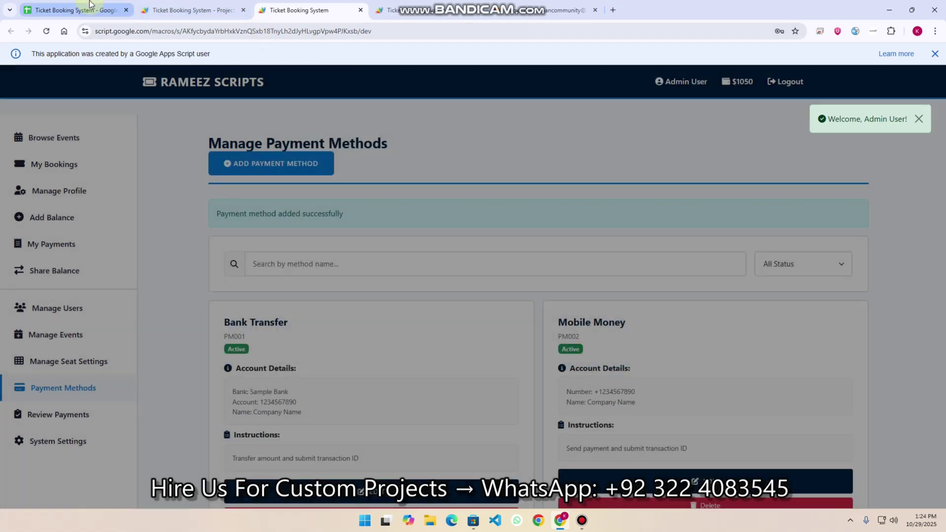
- Verify DEMO (PM004) in the Payment Methods sheet, then go to User 1's Add Balance session
click(74, 9)
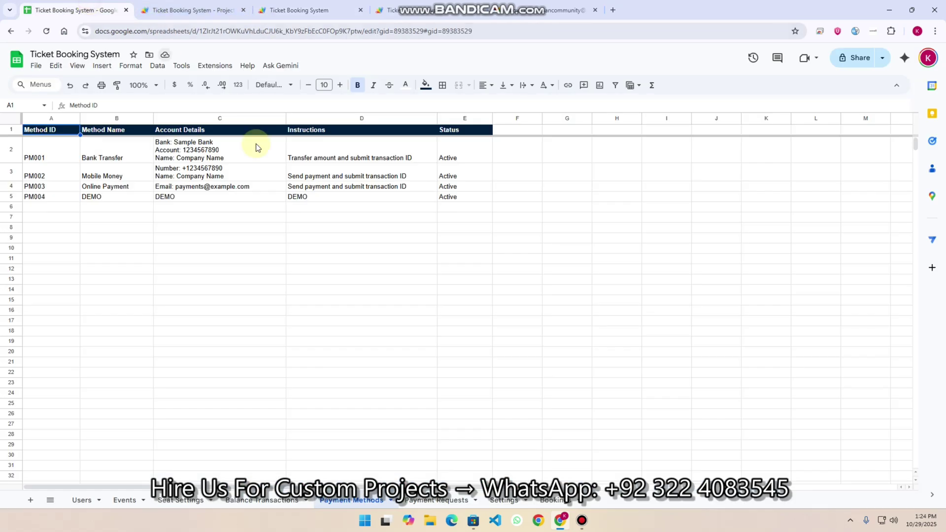
click(328, 9)
scroll(637, 344, down, 7)
scroll(705, 259, up, 8)
key(ctrl+Tab)
- Refresh the Add Balance form and choose DEMO as the payment method
click(242, 249)
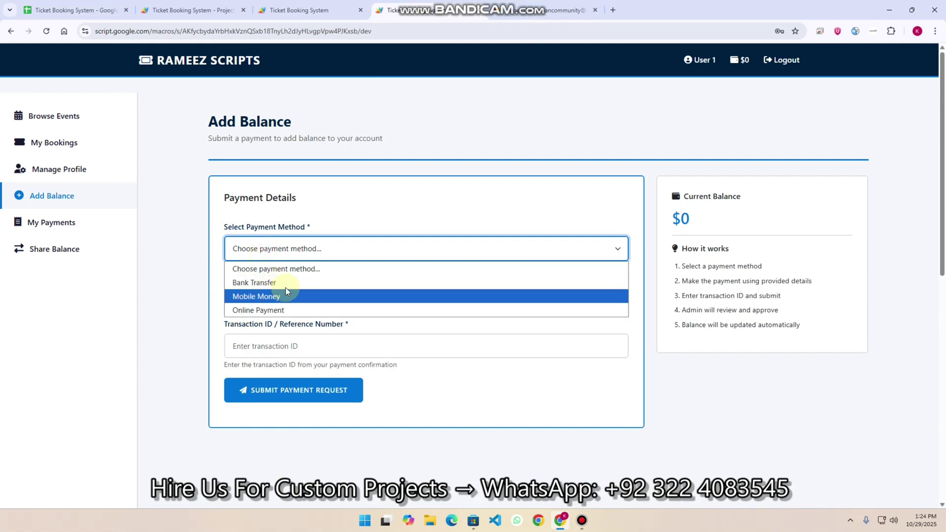
click(17, 205)
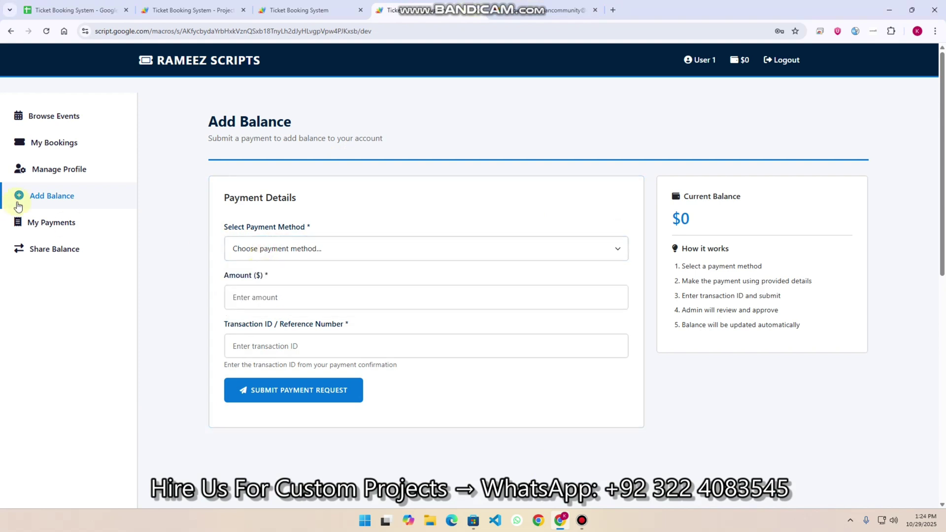
click(66, 221)
click(52, 196)
click(249, 247)
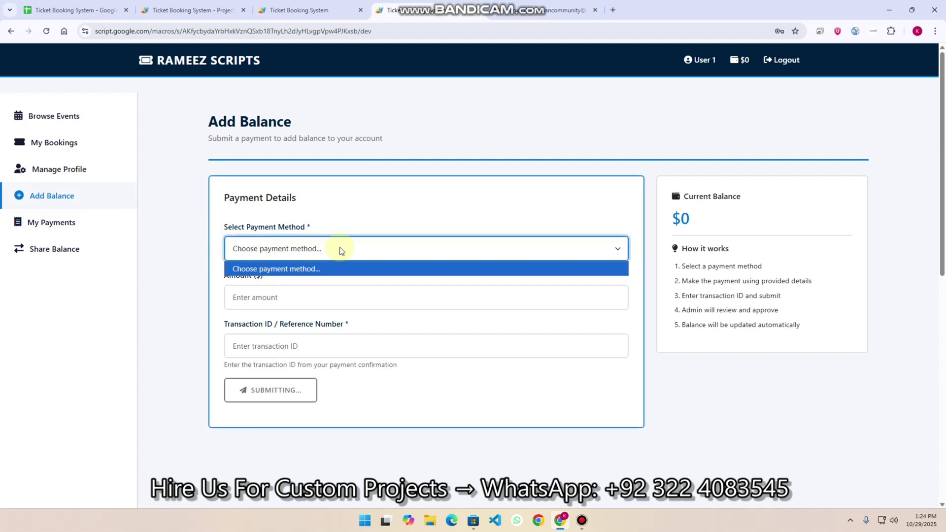
click(249, 249)
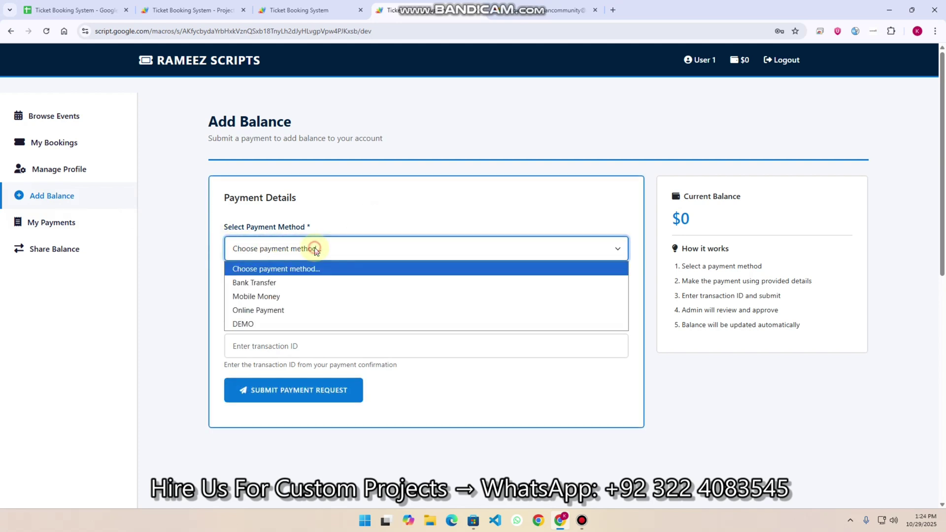
click(255, 326)
- Submit a 1500 top-up request with transaction ID 'eee'
scroll(312, 298, down, 2)
click(283, 301)
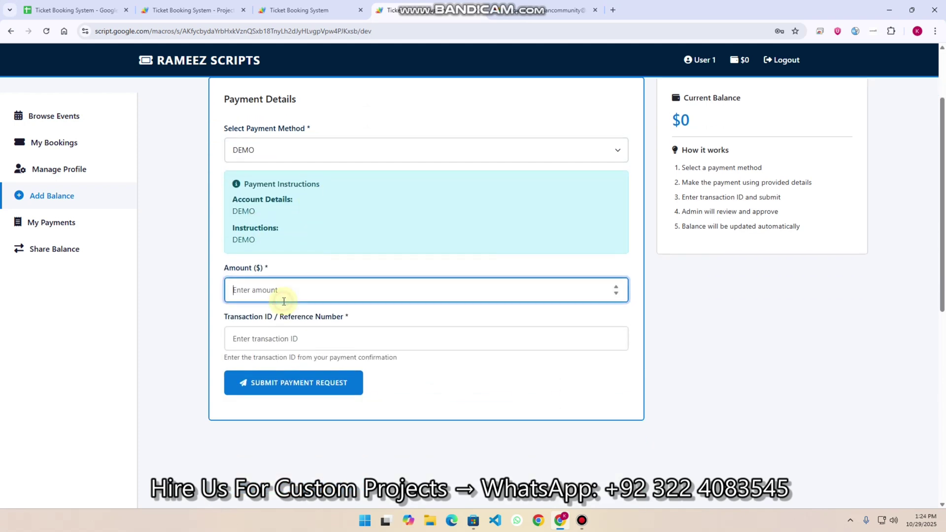
text(1500)
click(284, 330)
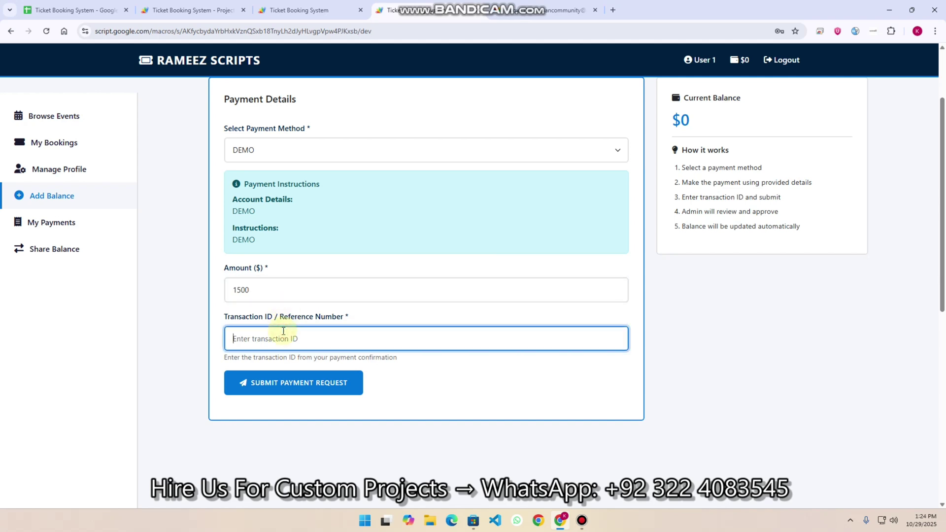
text(eeeee444)
click(320, 391)
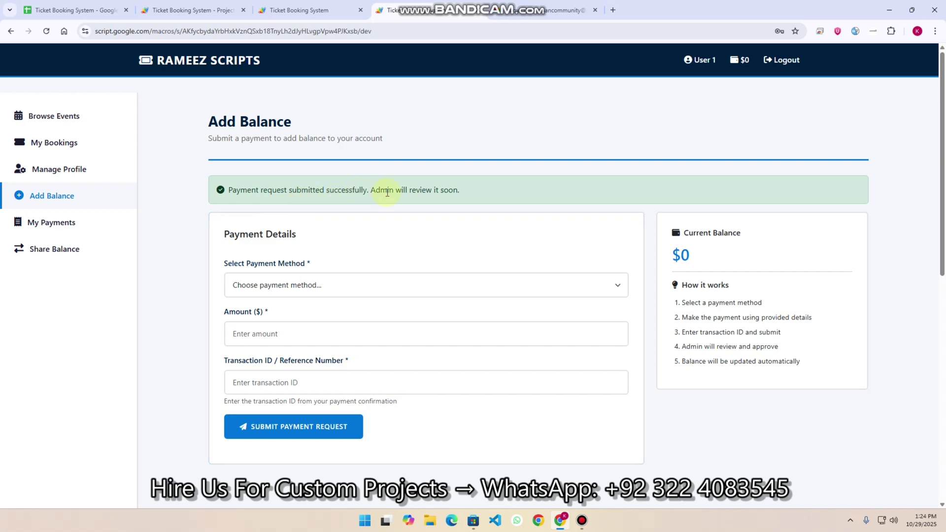
drag(472, 196, 365, 188)
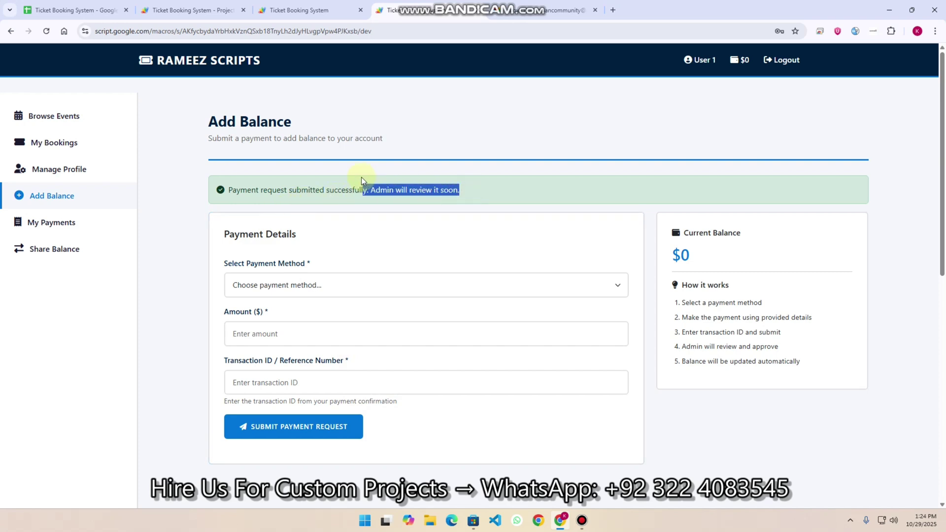
- Check User 1's payment history for the pending $1500 request PR0002
click(64, 222)
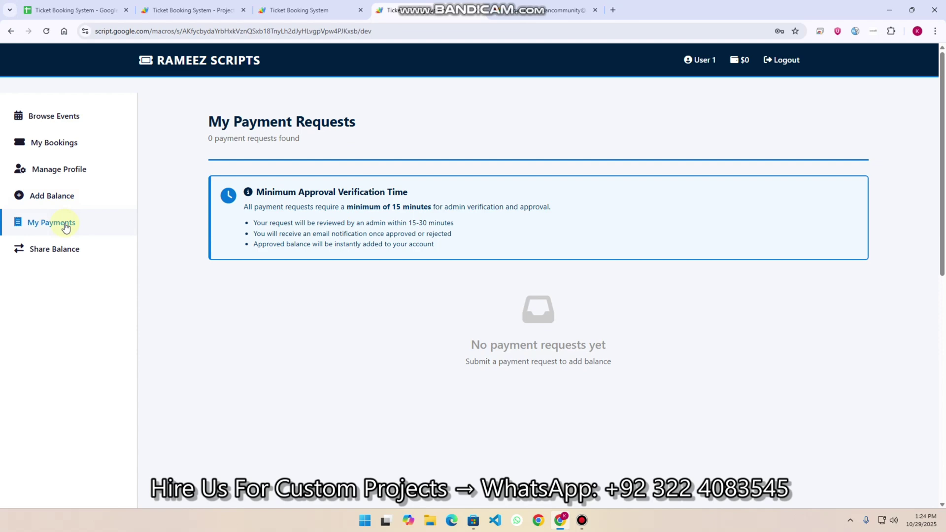
scroll(586, 334, down, 4)
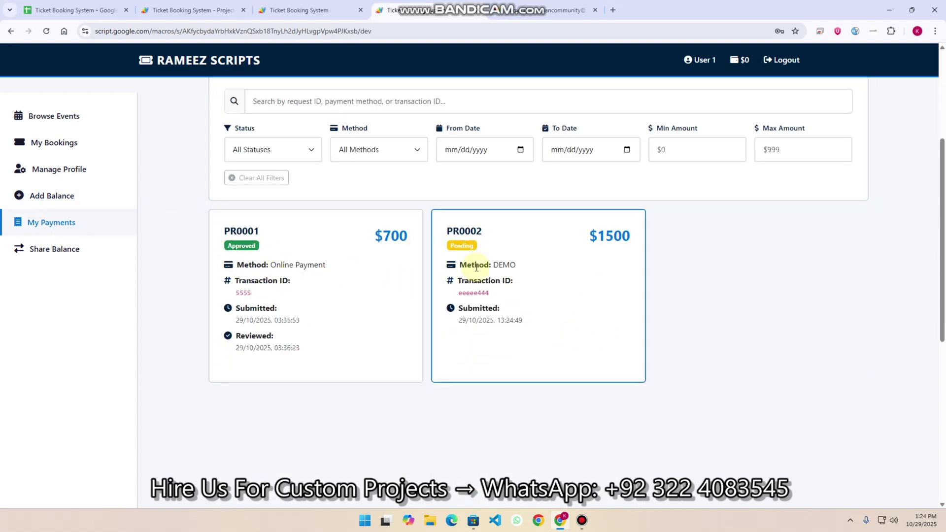
drag(481, 254, 460, 265)
scroll(420, 239, up, 3)
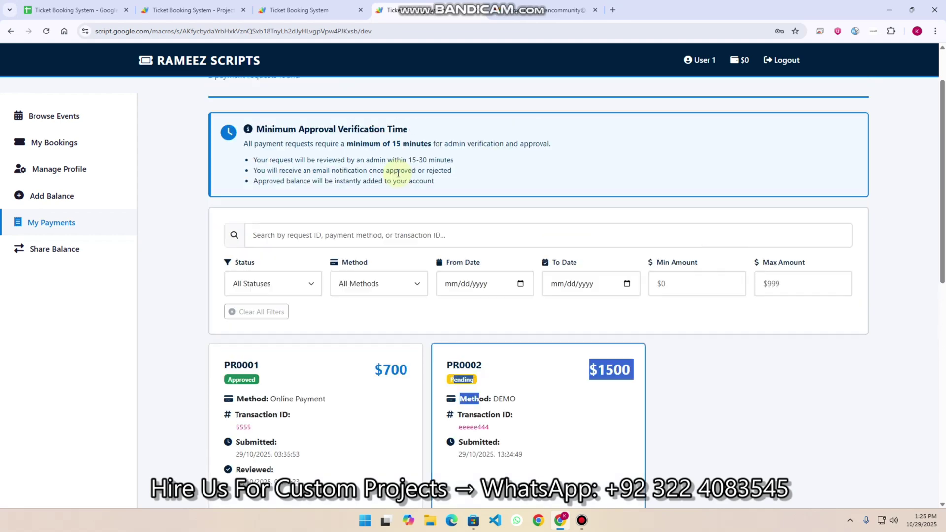
- As admin, open Review Payments and cross-check the Payment Requests sheet
click(325, 5)
click(68, 410)
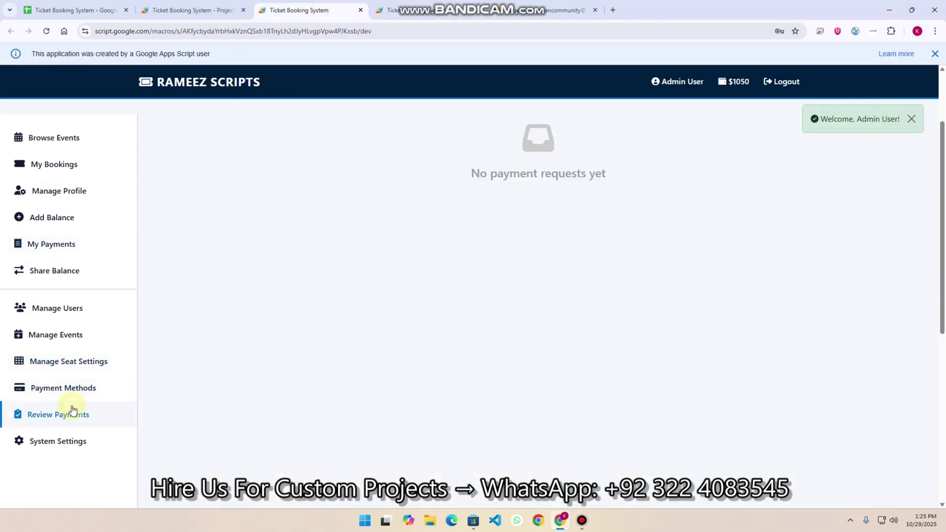
click(104, 8)
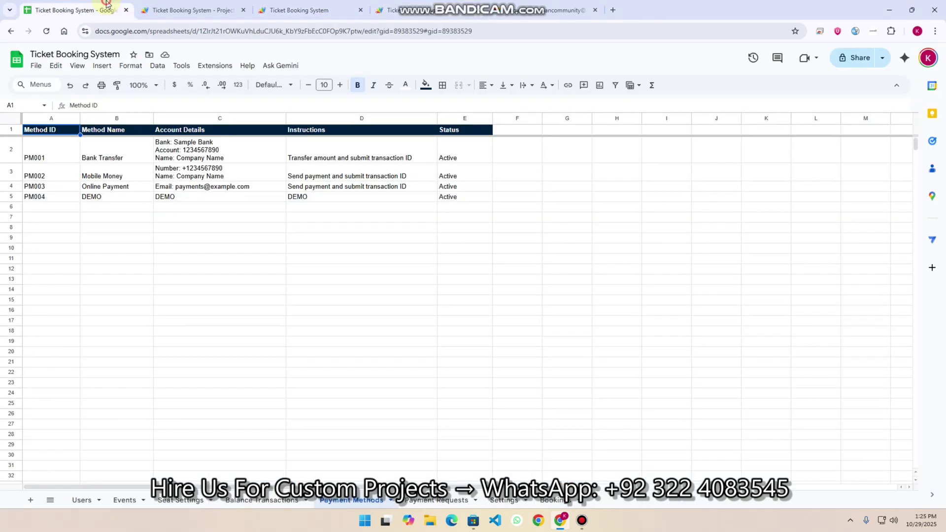
click(436, 500)
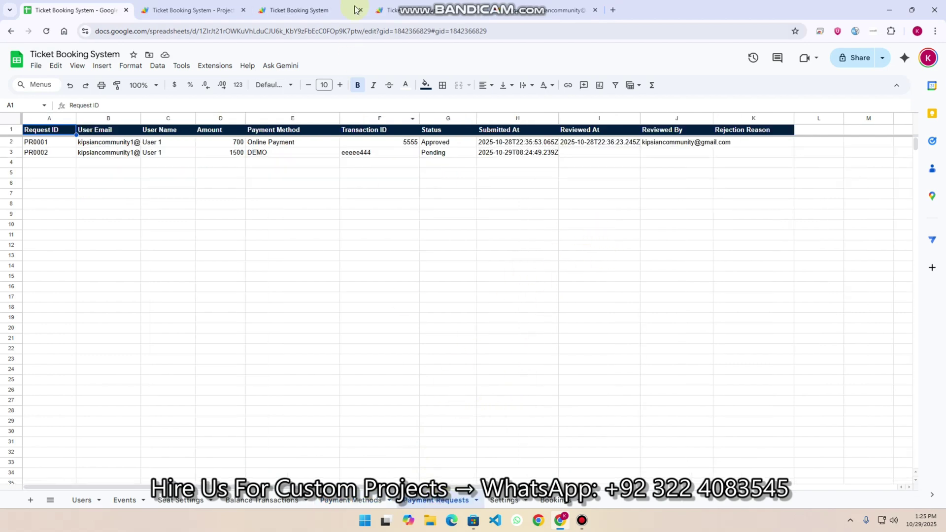
click(392, 10)
click(315, 10)
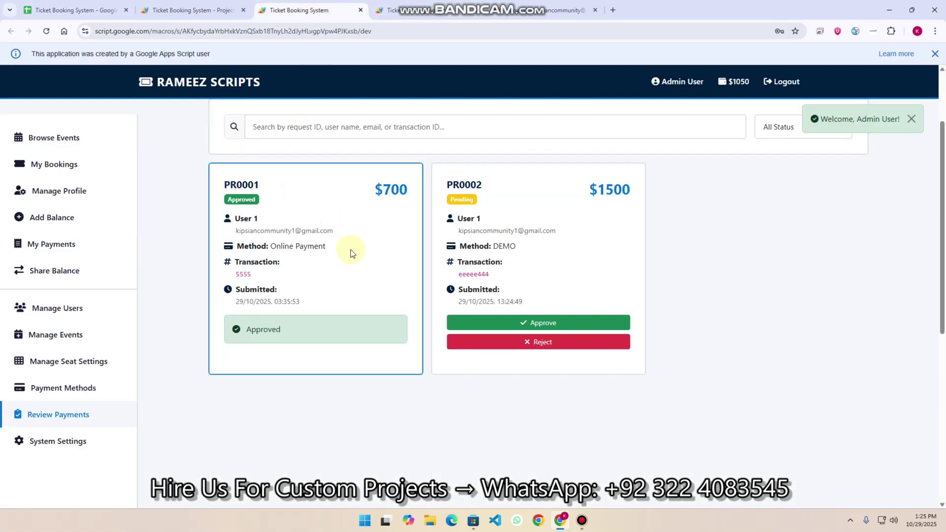
- Approve pending payment request PR0002 as the admin
scroll(354, 247, up, 2)
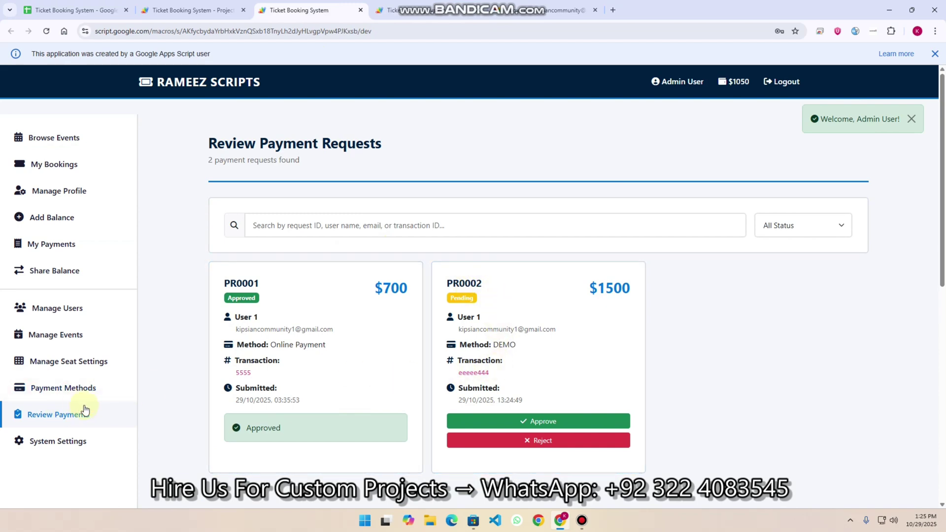
click(547, 420)
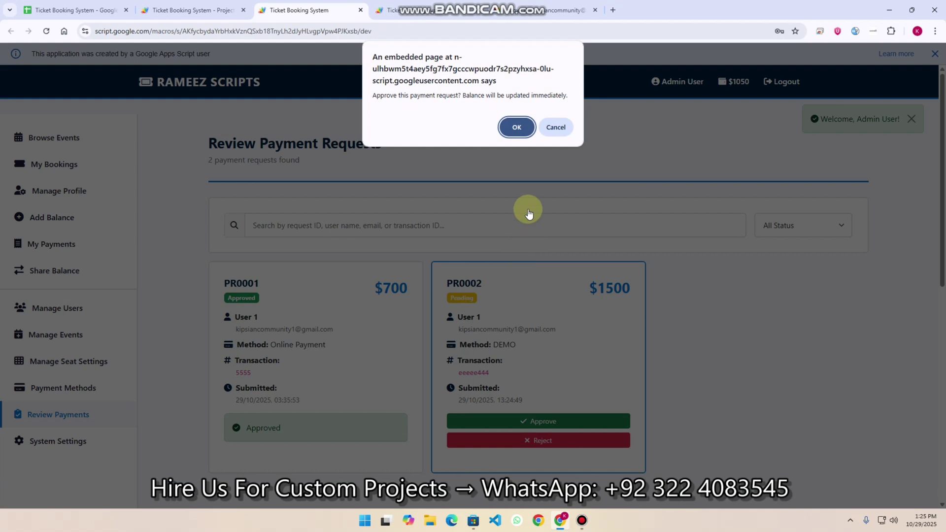
click(517, 128)
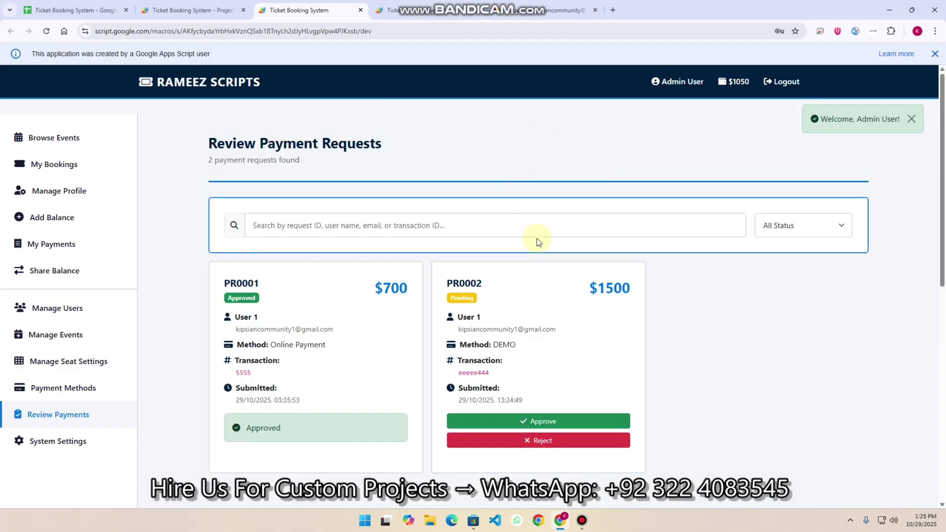
- Switch to User 1 and open the Share Balance page showing $1500
click(566, 10)
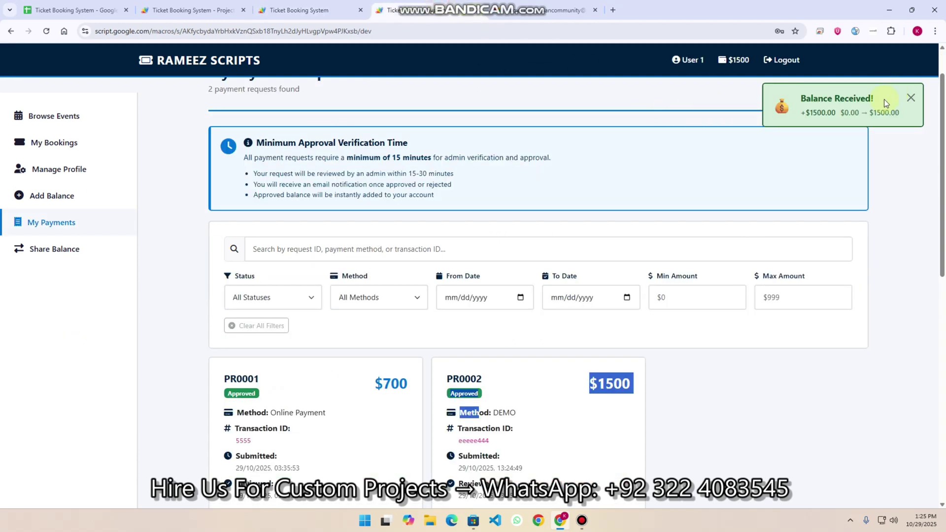
scroll(640, 207, down, 3)
click(523, 279)
click(78, 250)
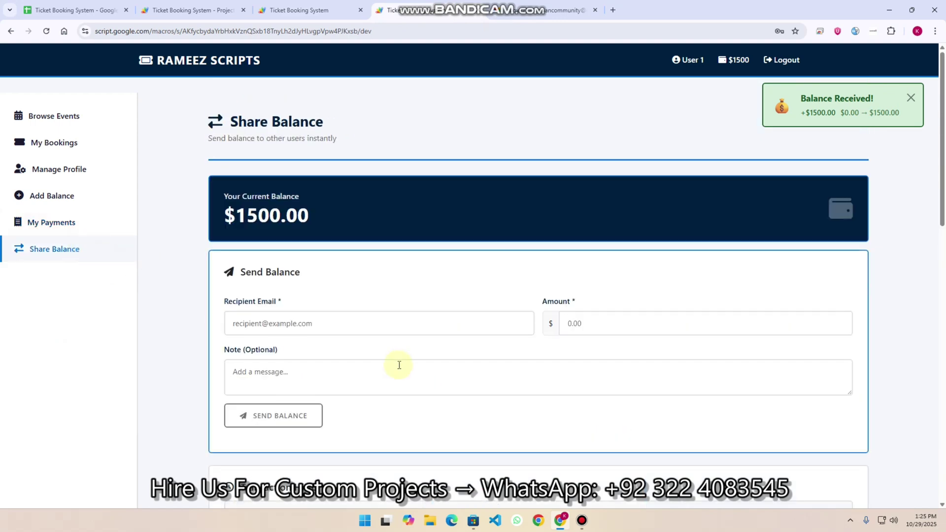
- Confirm User 1's 1500 balance in the Users sheet and copy the admin's e-mail from A2
scroll(338, 271, down, 3)
click(54, 10)
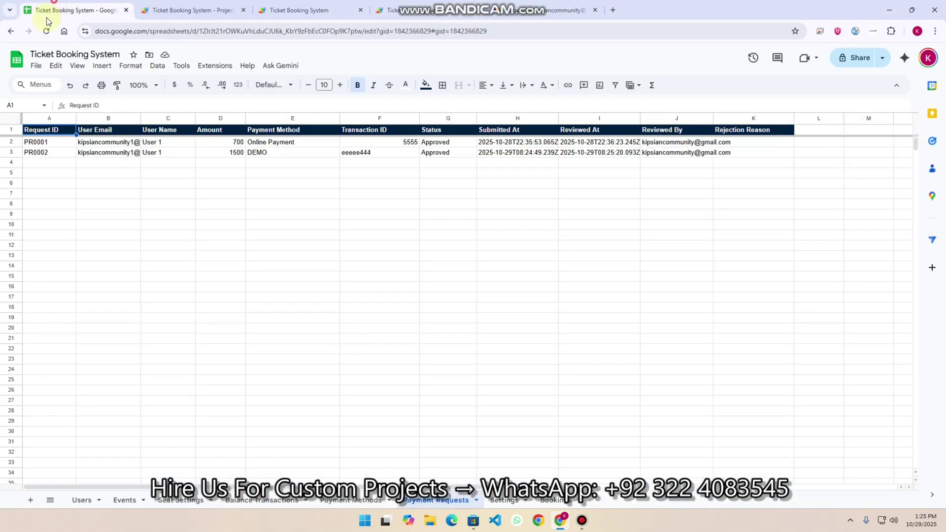
click(101, 205)
click(79, 494)
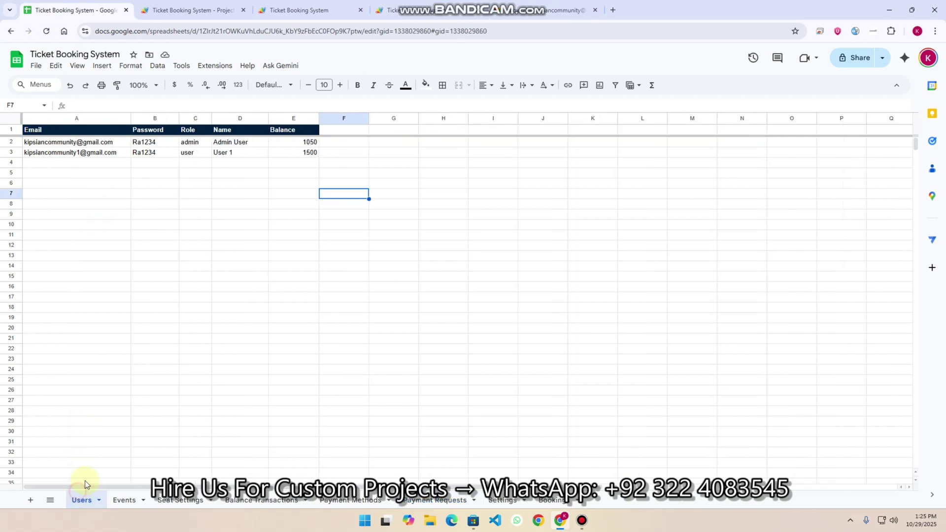
click(119, 146)
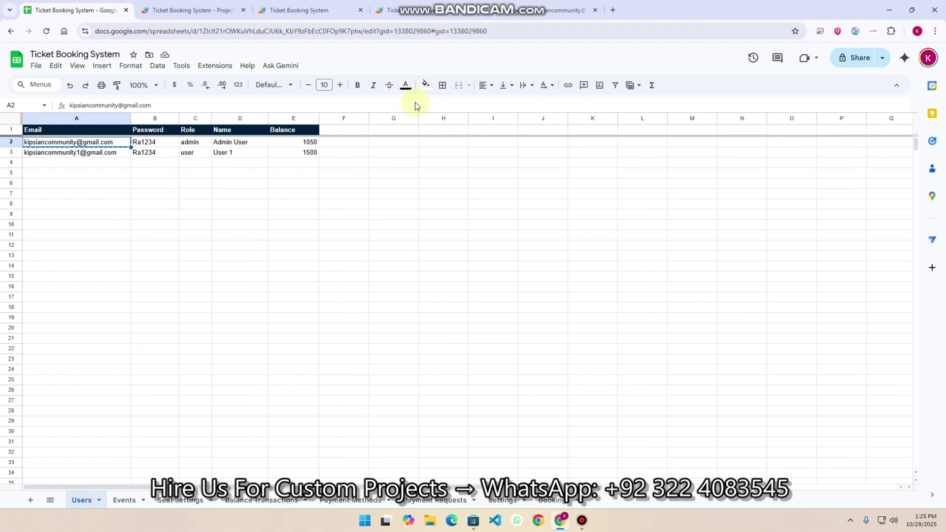
click(389, 10)
click(300, 168)
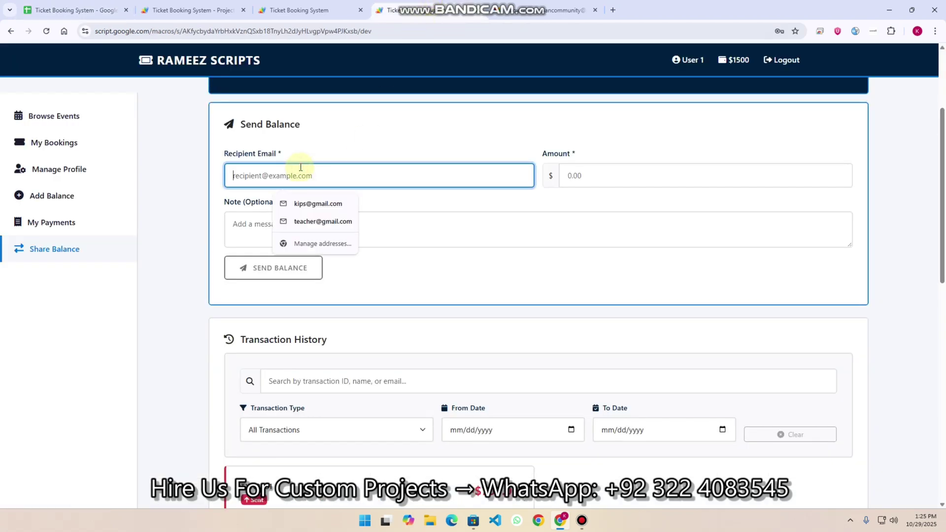
- Send 700 from User 1 to the admin, using the pasted admin e-mail as recipient
key(ctrl+v)
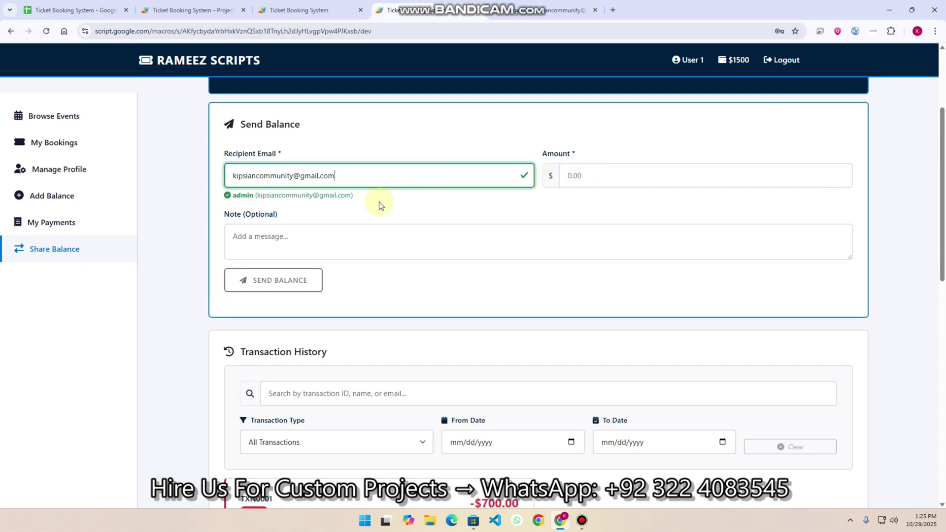
double_click(253, 195)
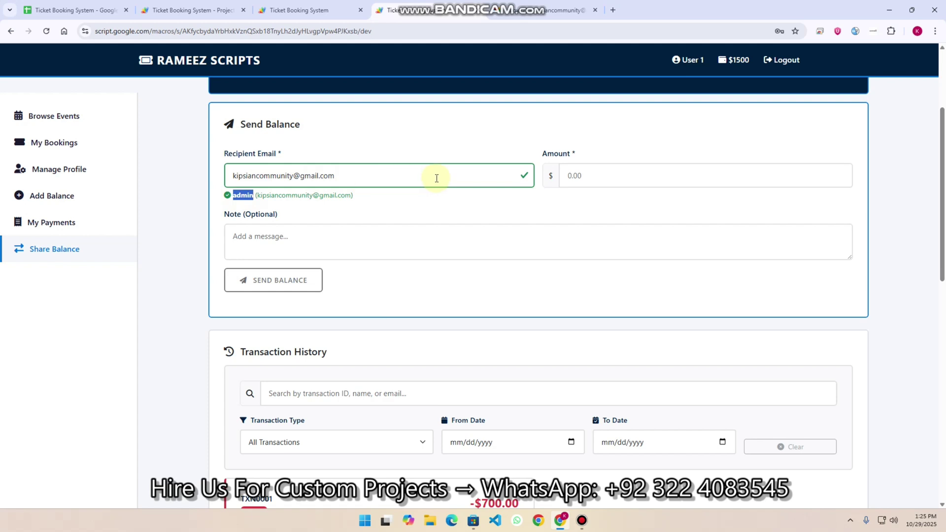
click(579, 182)
text(700)
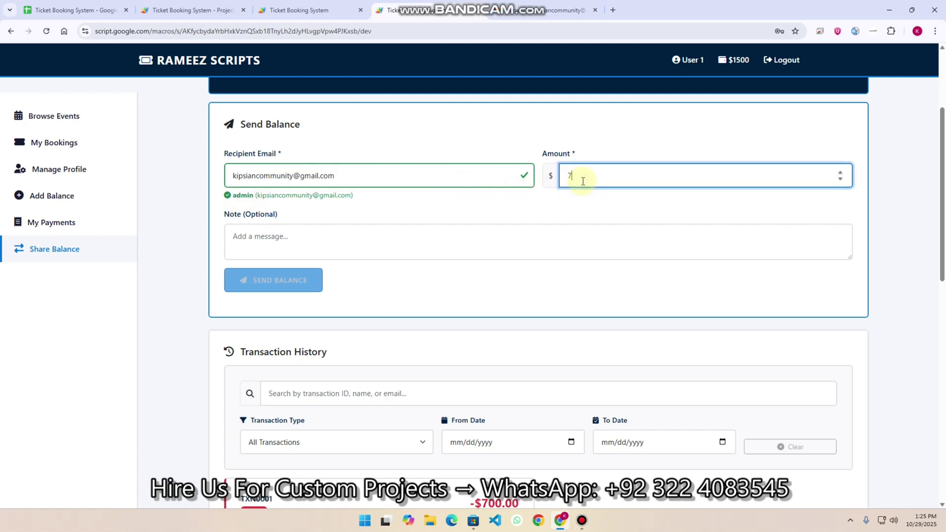
click(313, 237)
click(280, 293)
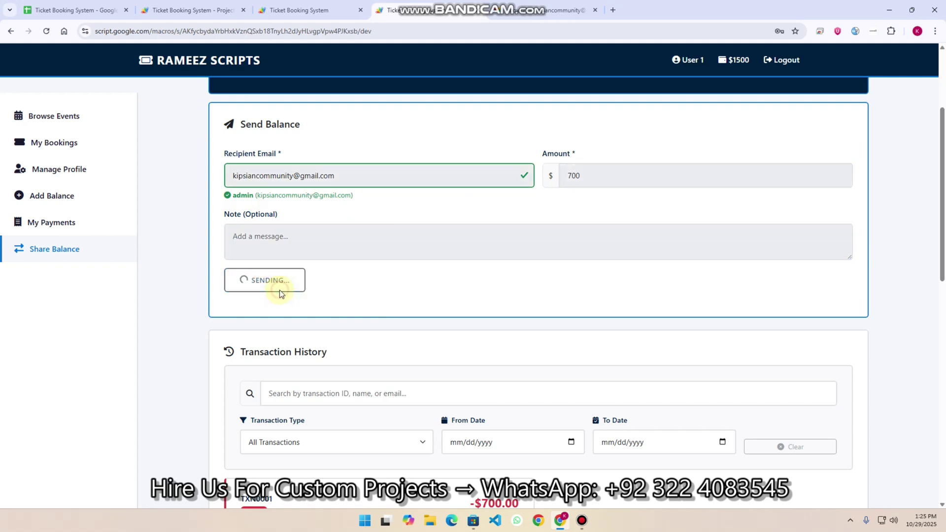
scroll(281, 294, up, 3)
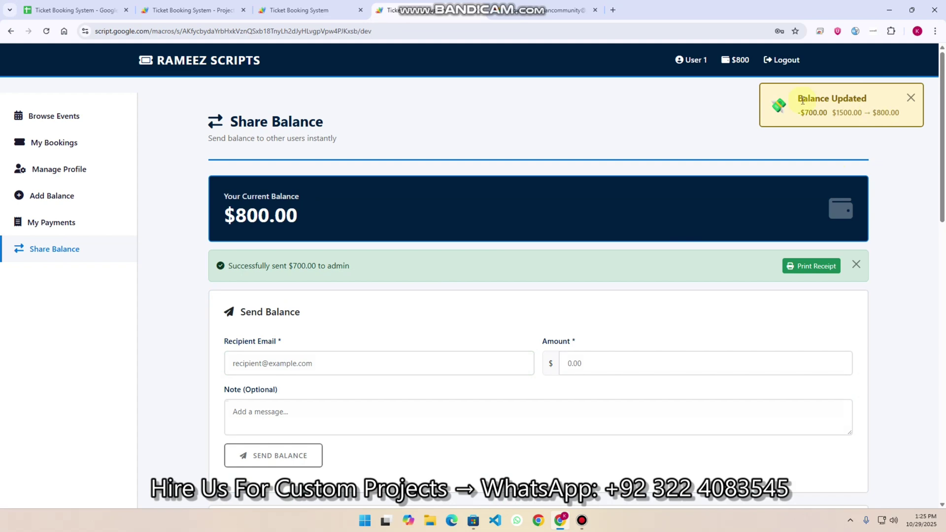
- As admin, replace the $ Currency Symbol in System Settings with ₹ and save
click(325, 10)
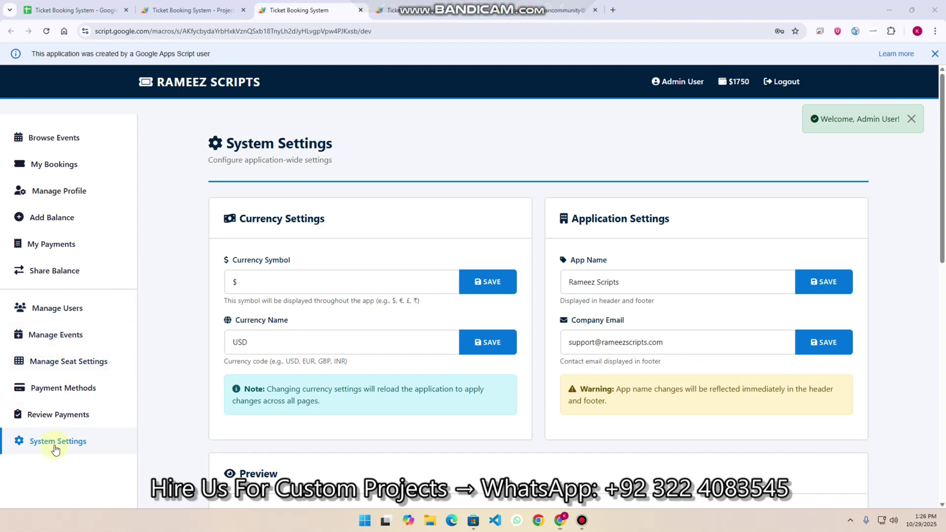
double_click(241, 281)
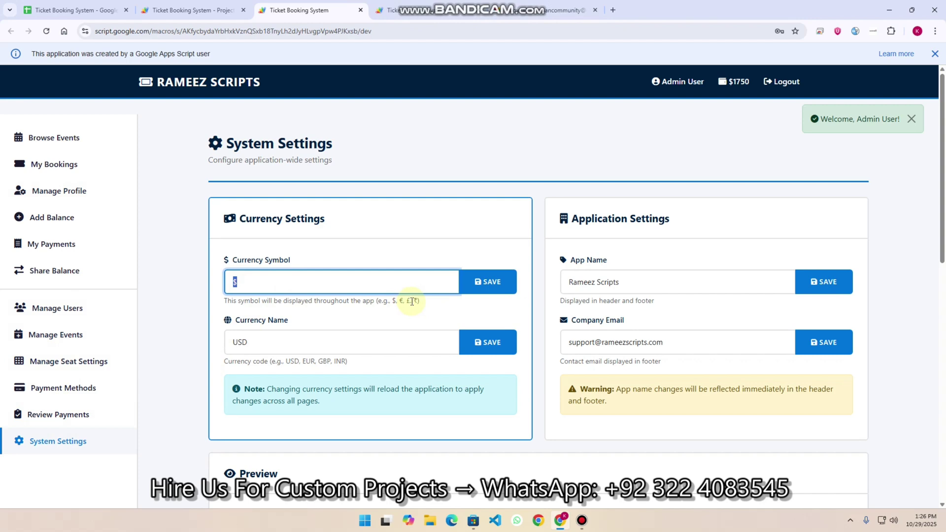
drag(415, 299, 417, 298)
key(ctrl+c)
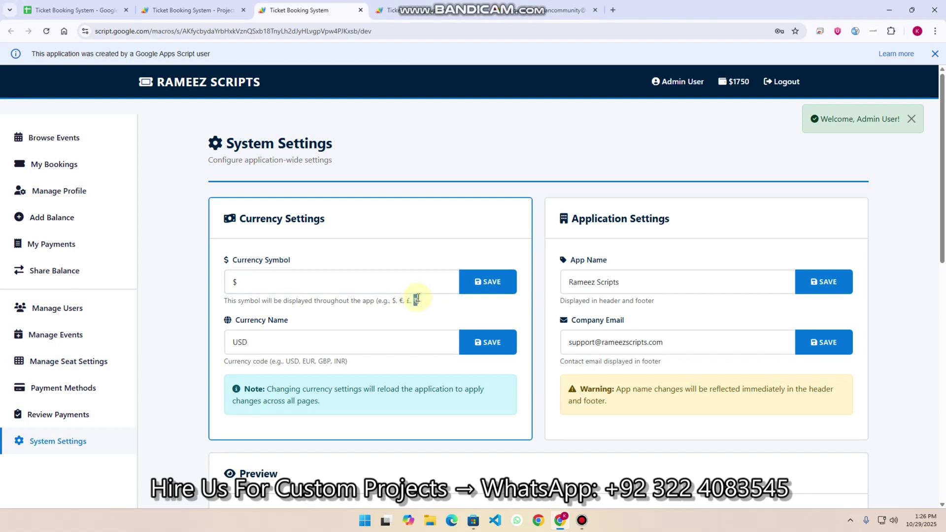
double_click(252, 289)
key(ctrl+v)
click(489, 283)
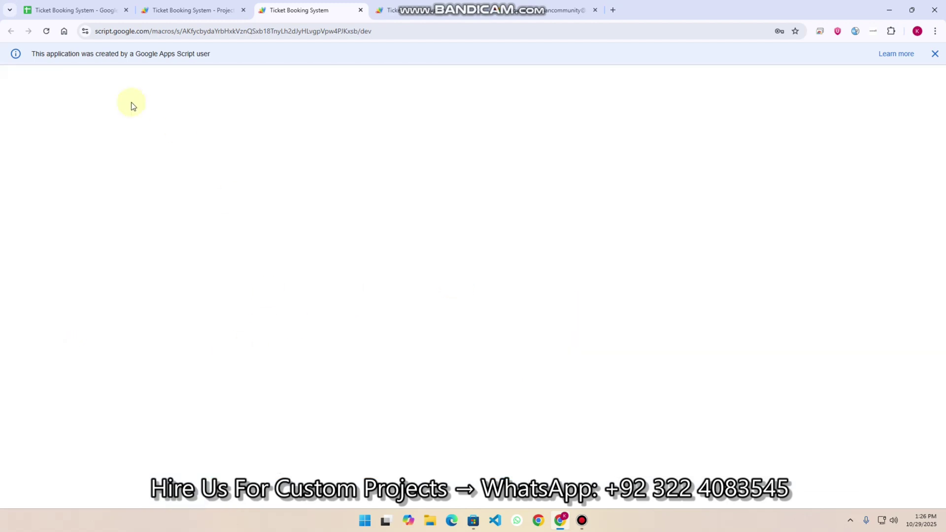
- Reload the web app and confirm ₹ is stored as currency_symbol in the Settings sheet
click(46, 31)
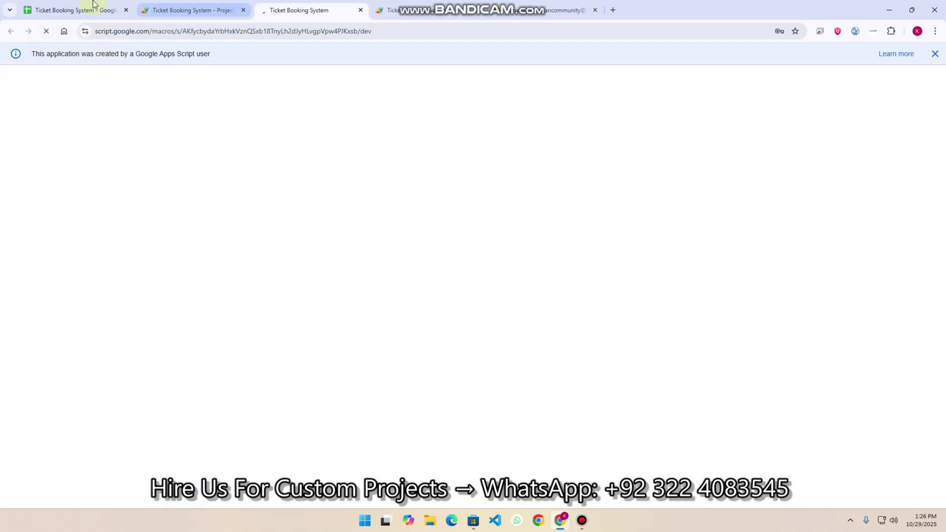
click(71, 6)
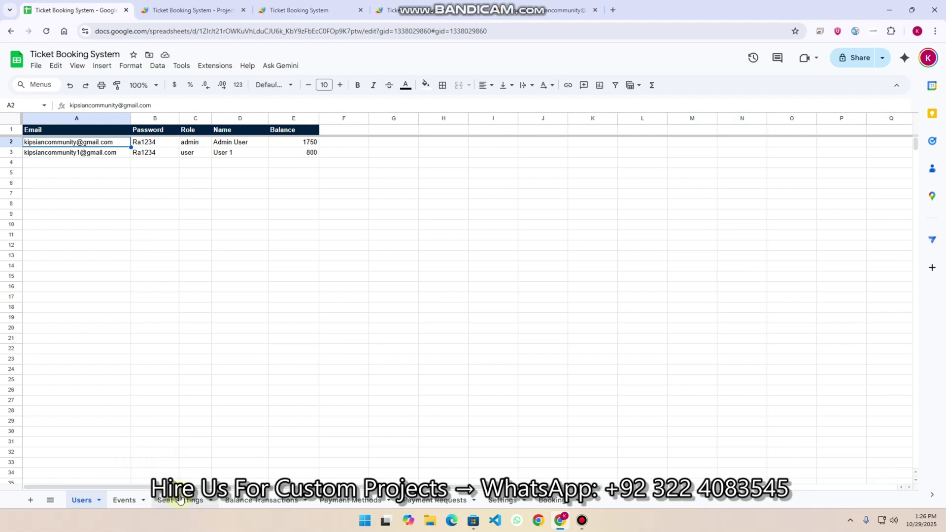
click(502, 500)
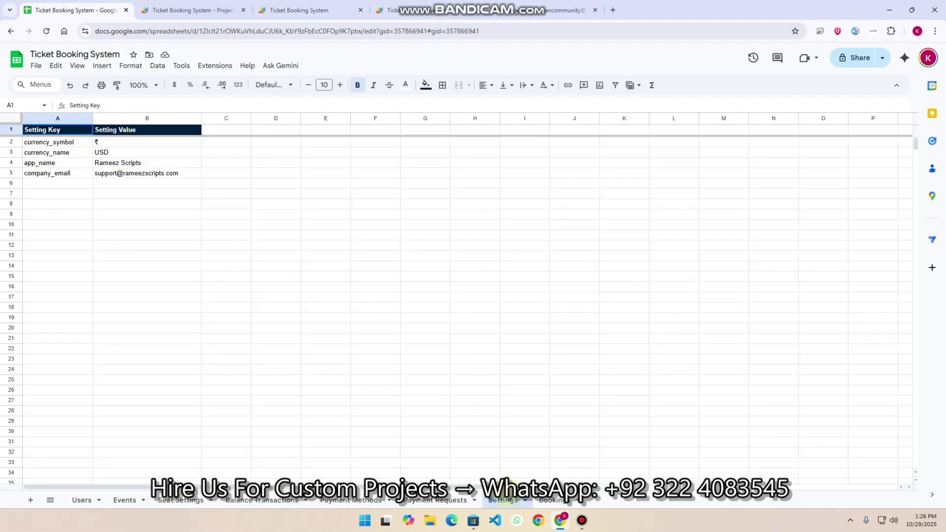
click(108, 143)
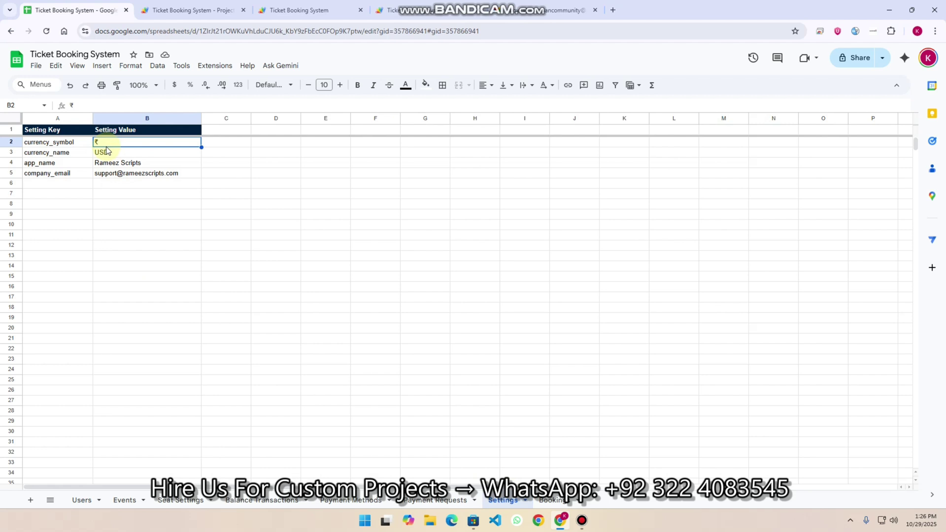
- Change the currency_name value in B3 from USD to INR
click(117, 154)
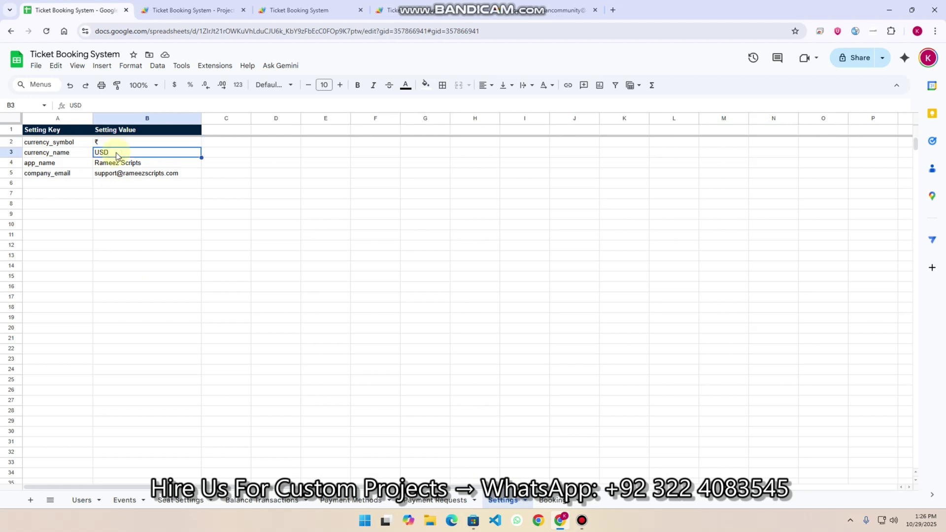
text(INR)
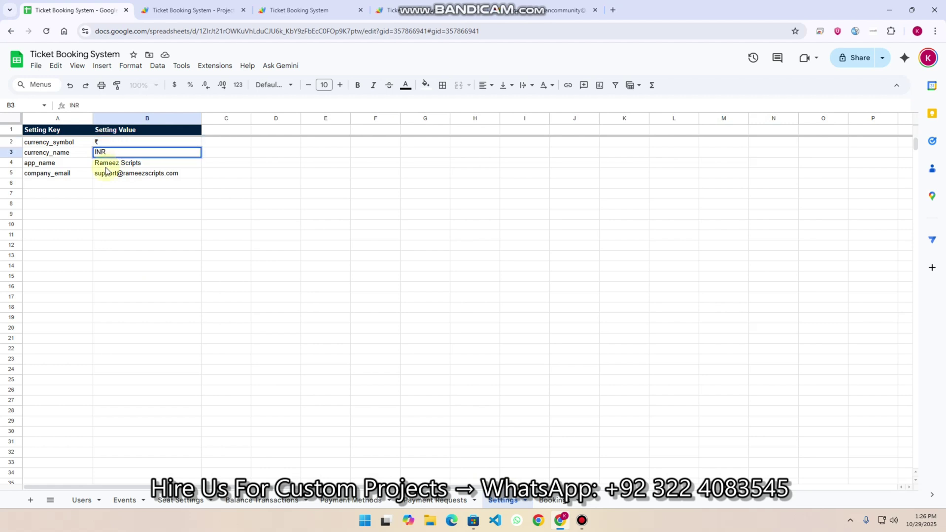
click(127, 204)
click(141, 164)
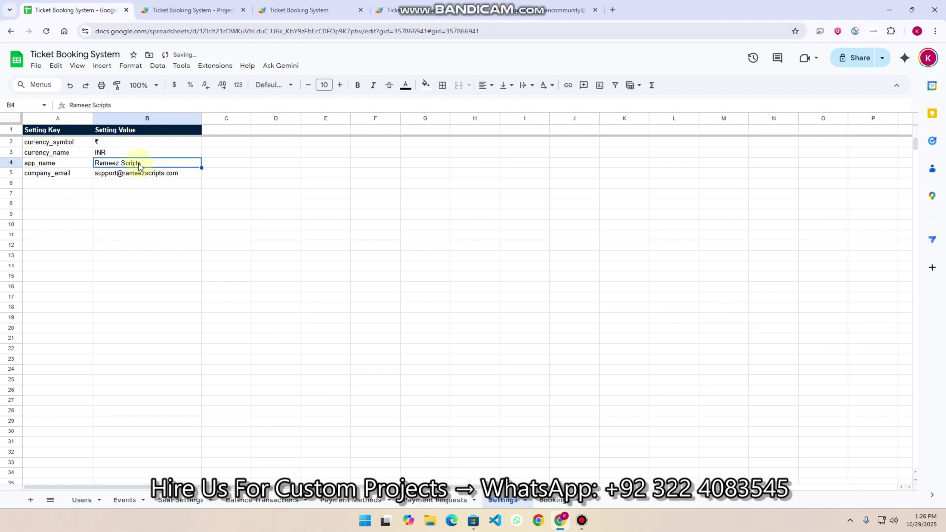
click(150, 174)
click(318, 4)
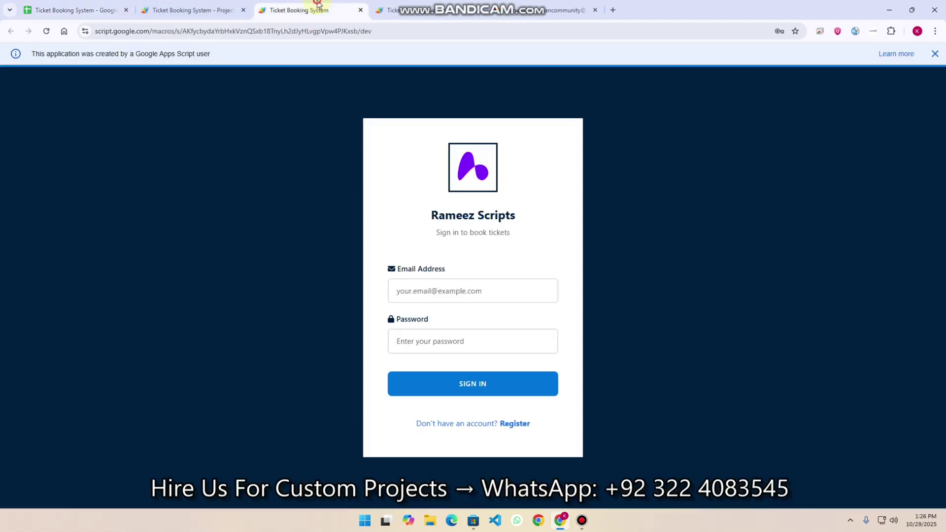
- Sign in as the admin using the saved autofill credentials
click(473, 293)
click(493, 390)
click(486, 382)
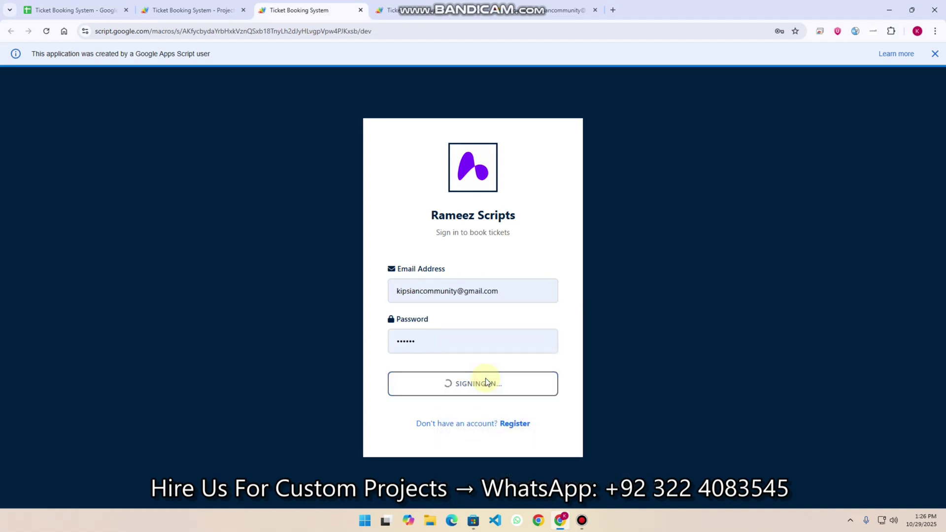